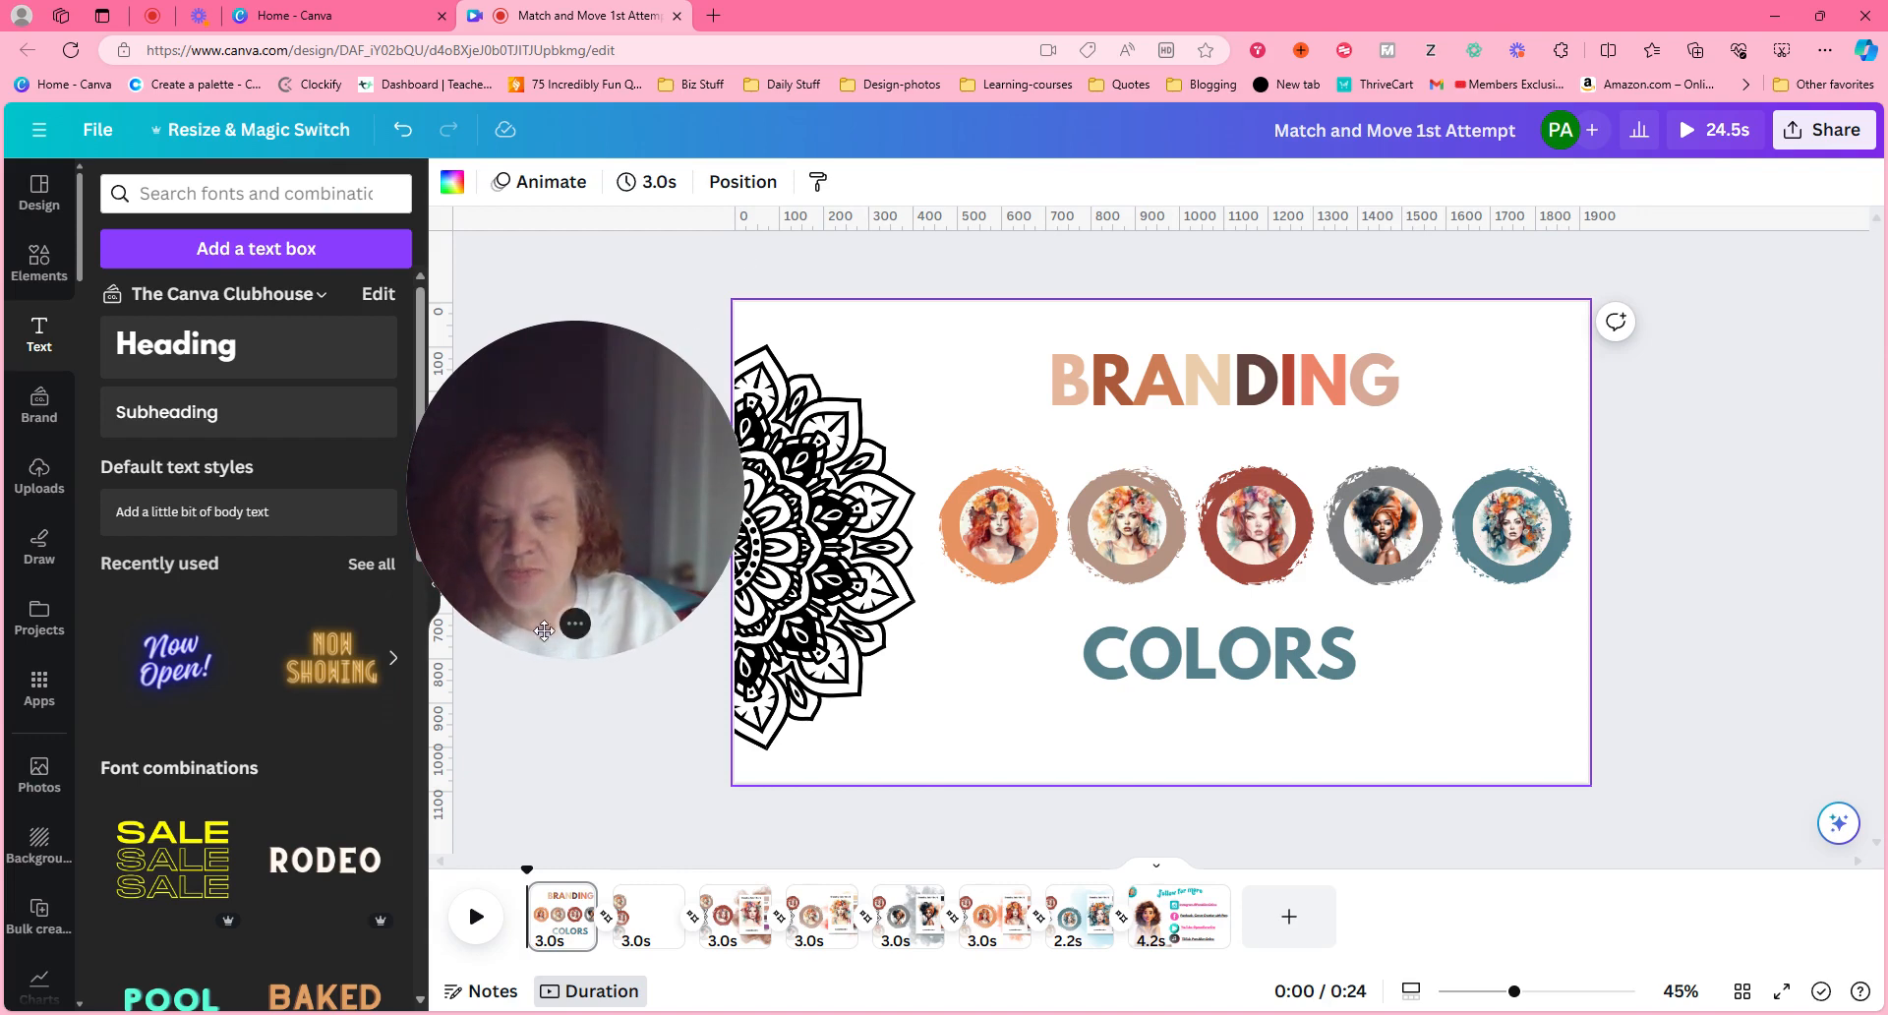
click(576, 623)
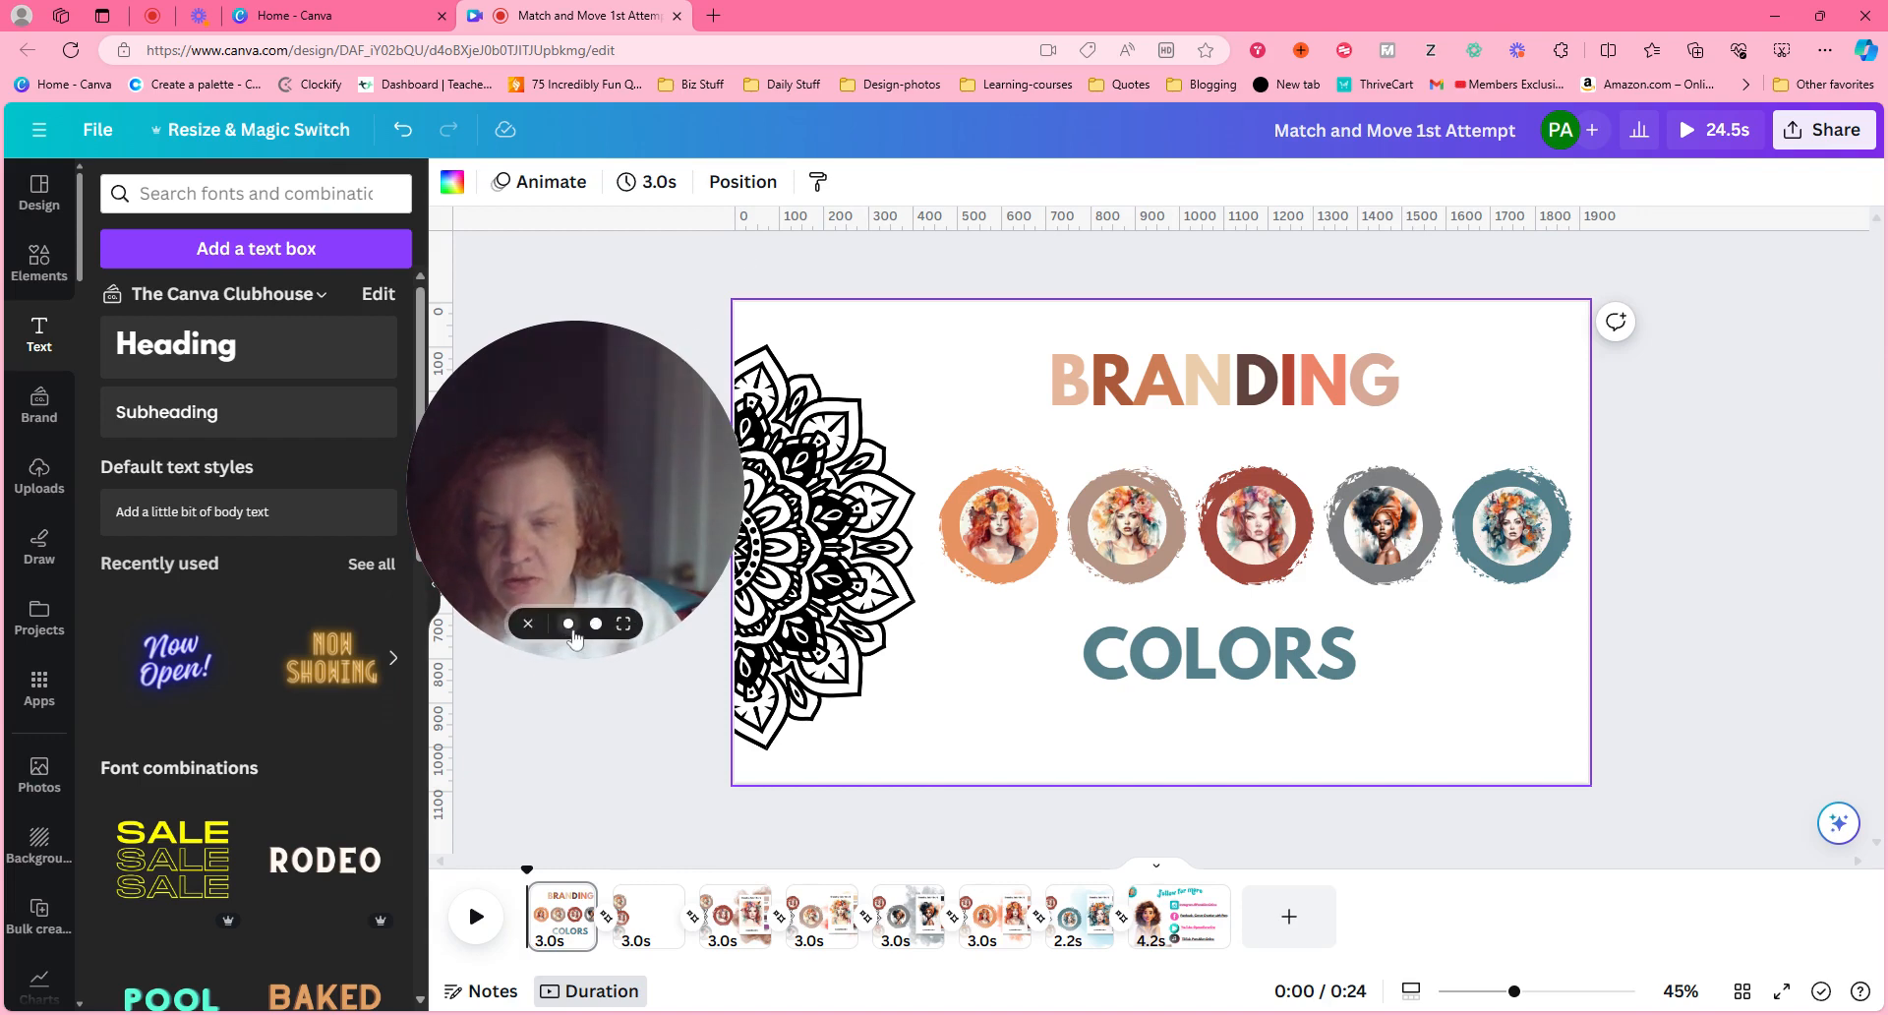
click(570, 624)
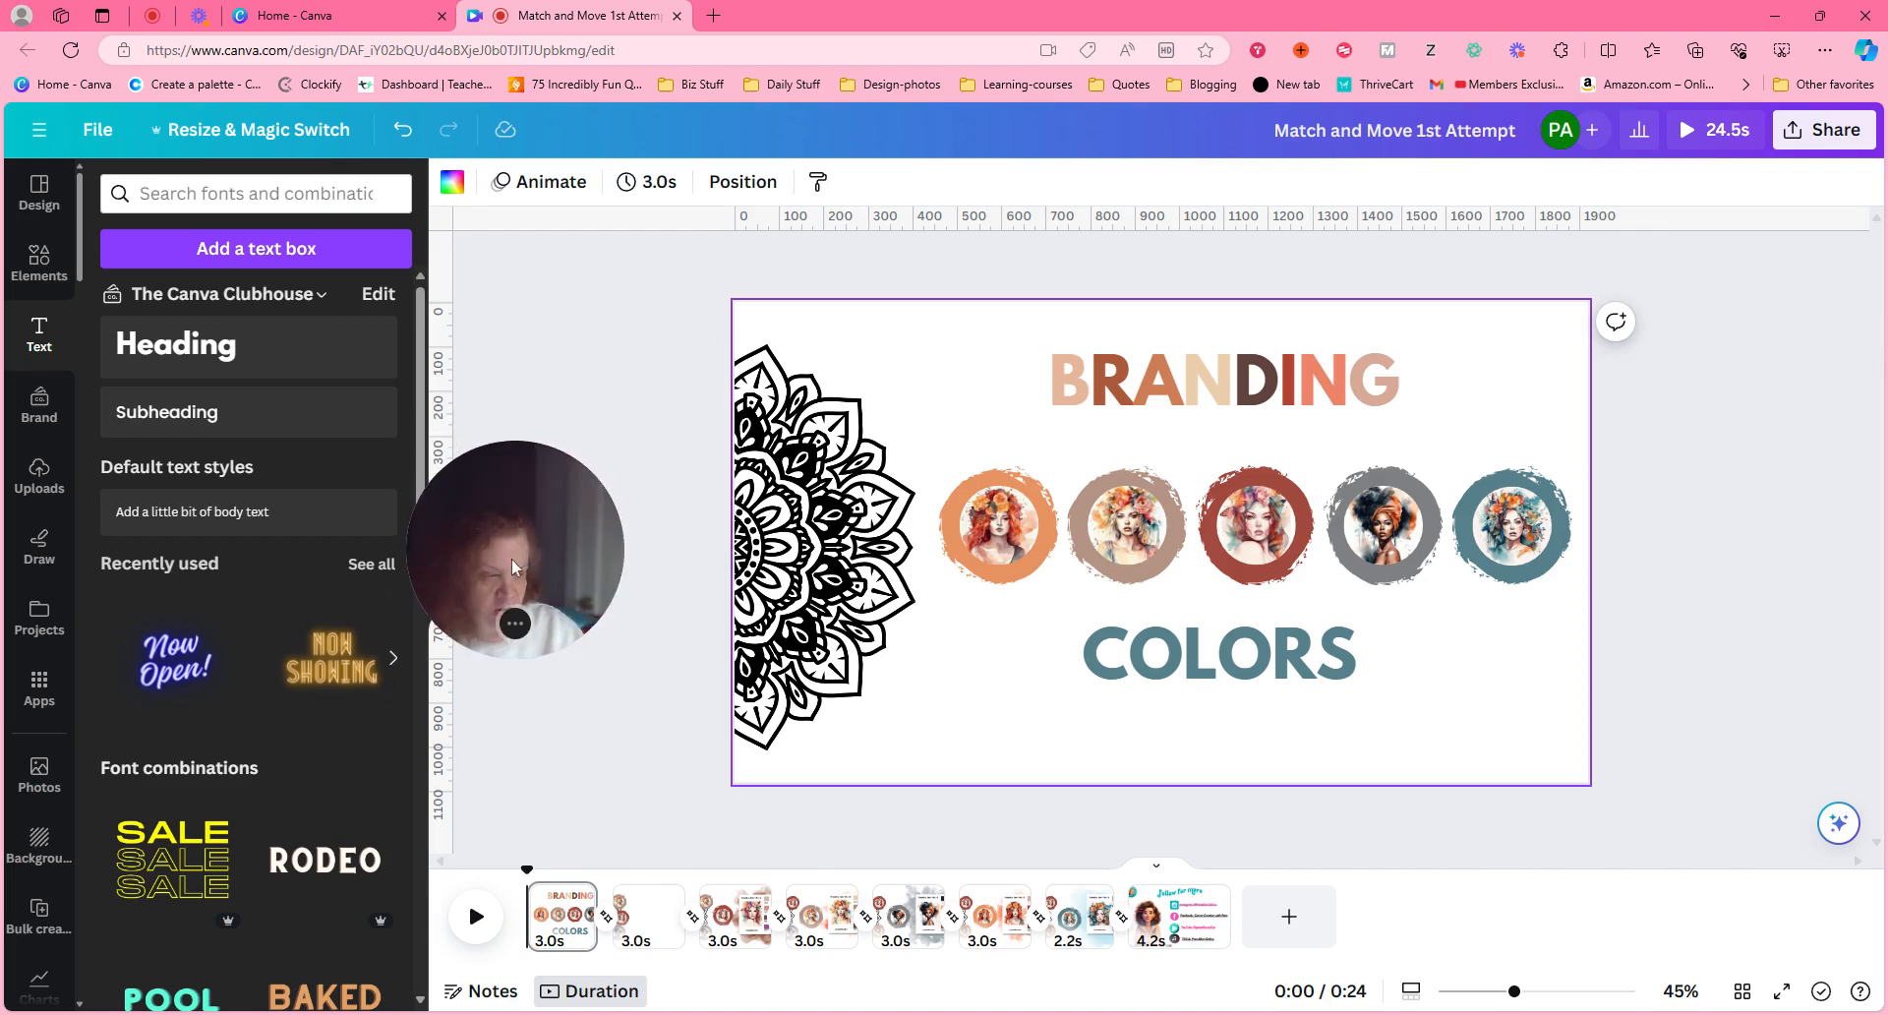
drag(496, 538, 272, 735)
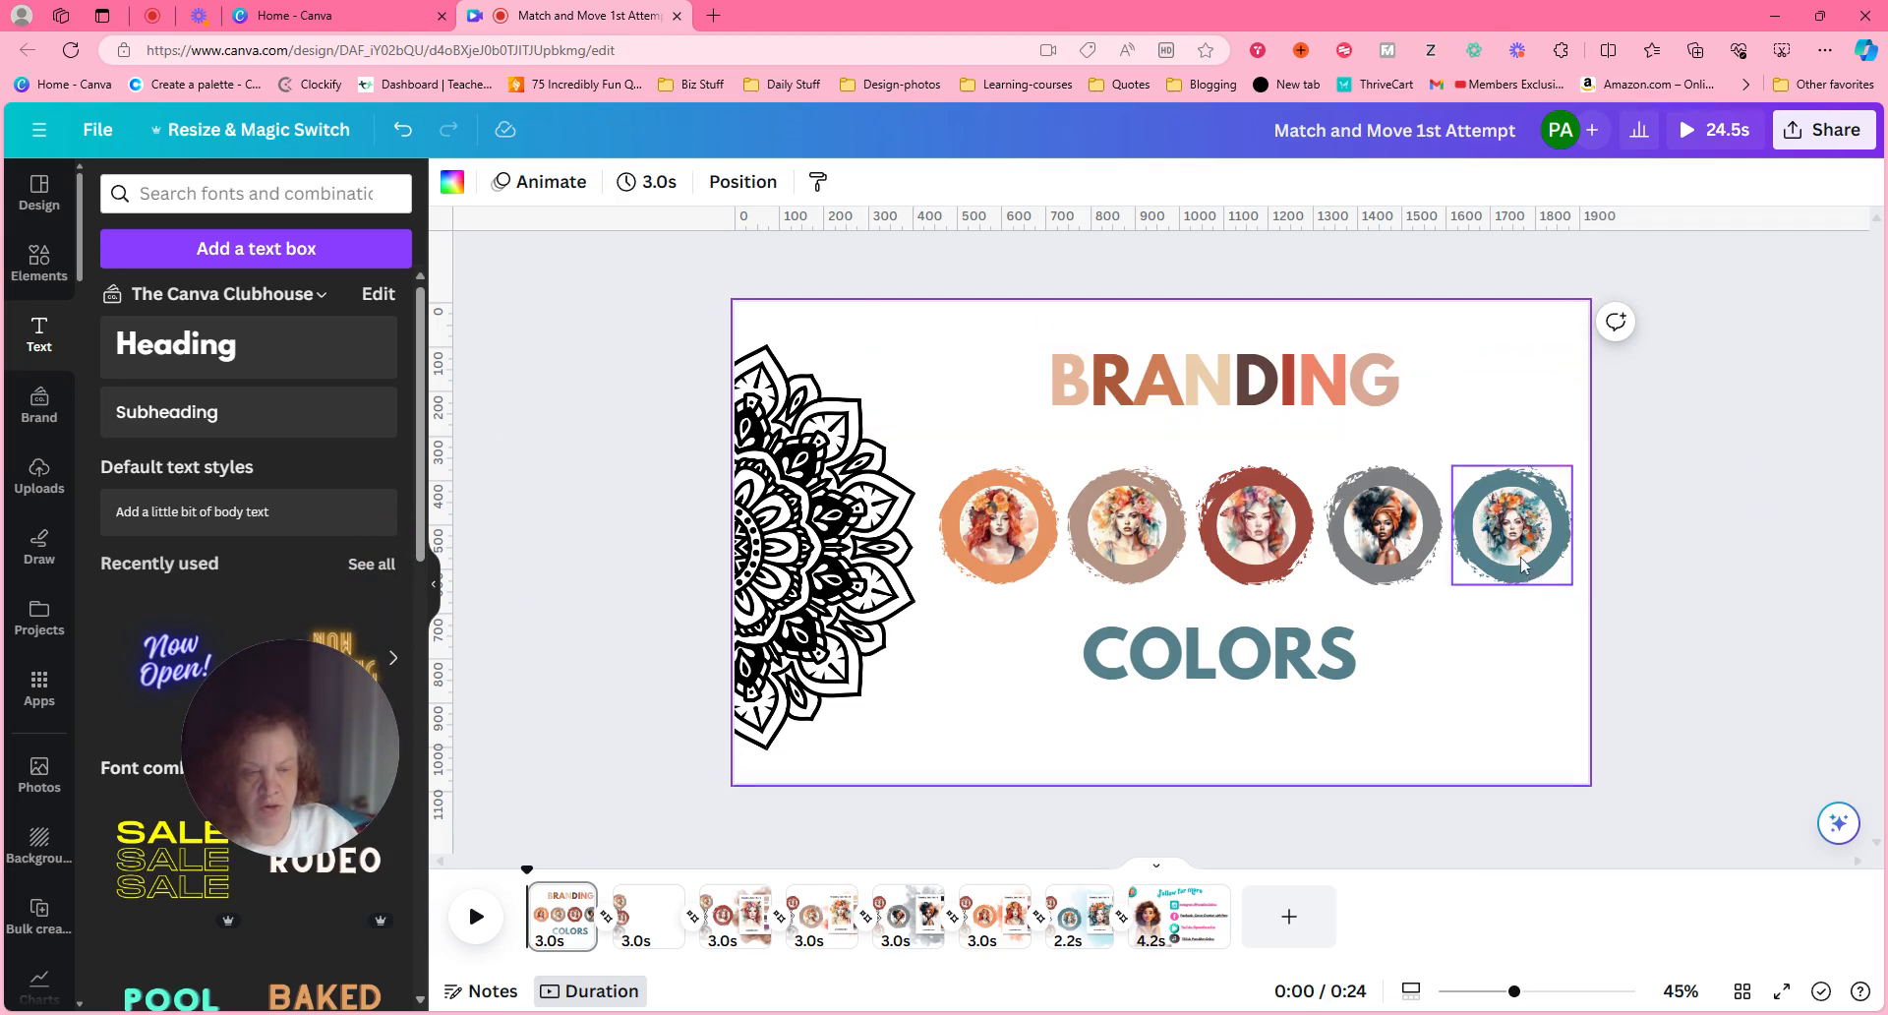
Step: Inspect the portrait circles, mandala and title text on the first page, and play the whole video through
click(1466, 561)
click(1397, 543)
click(1236, 545)
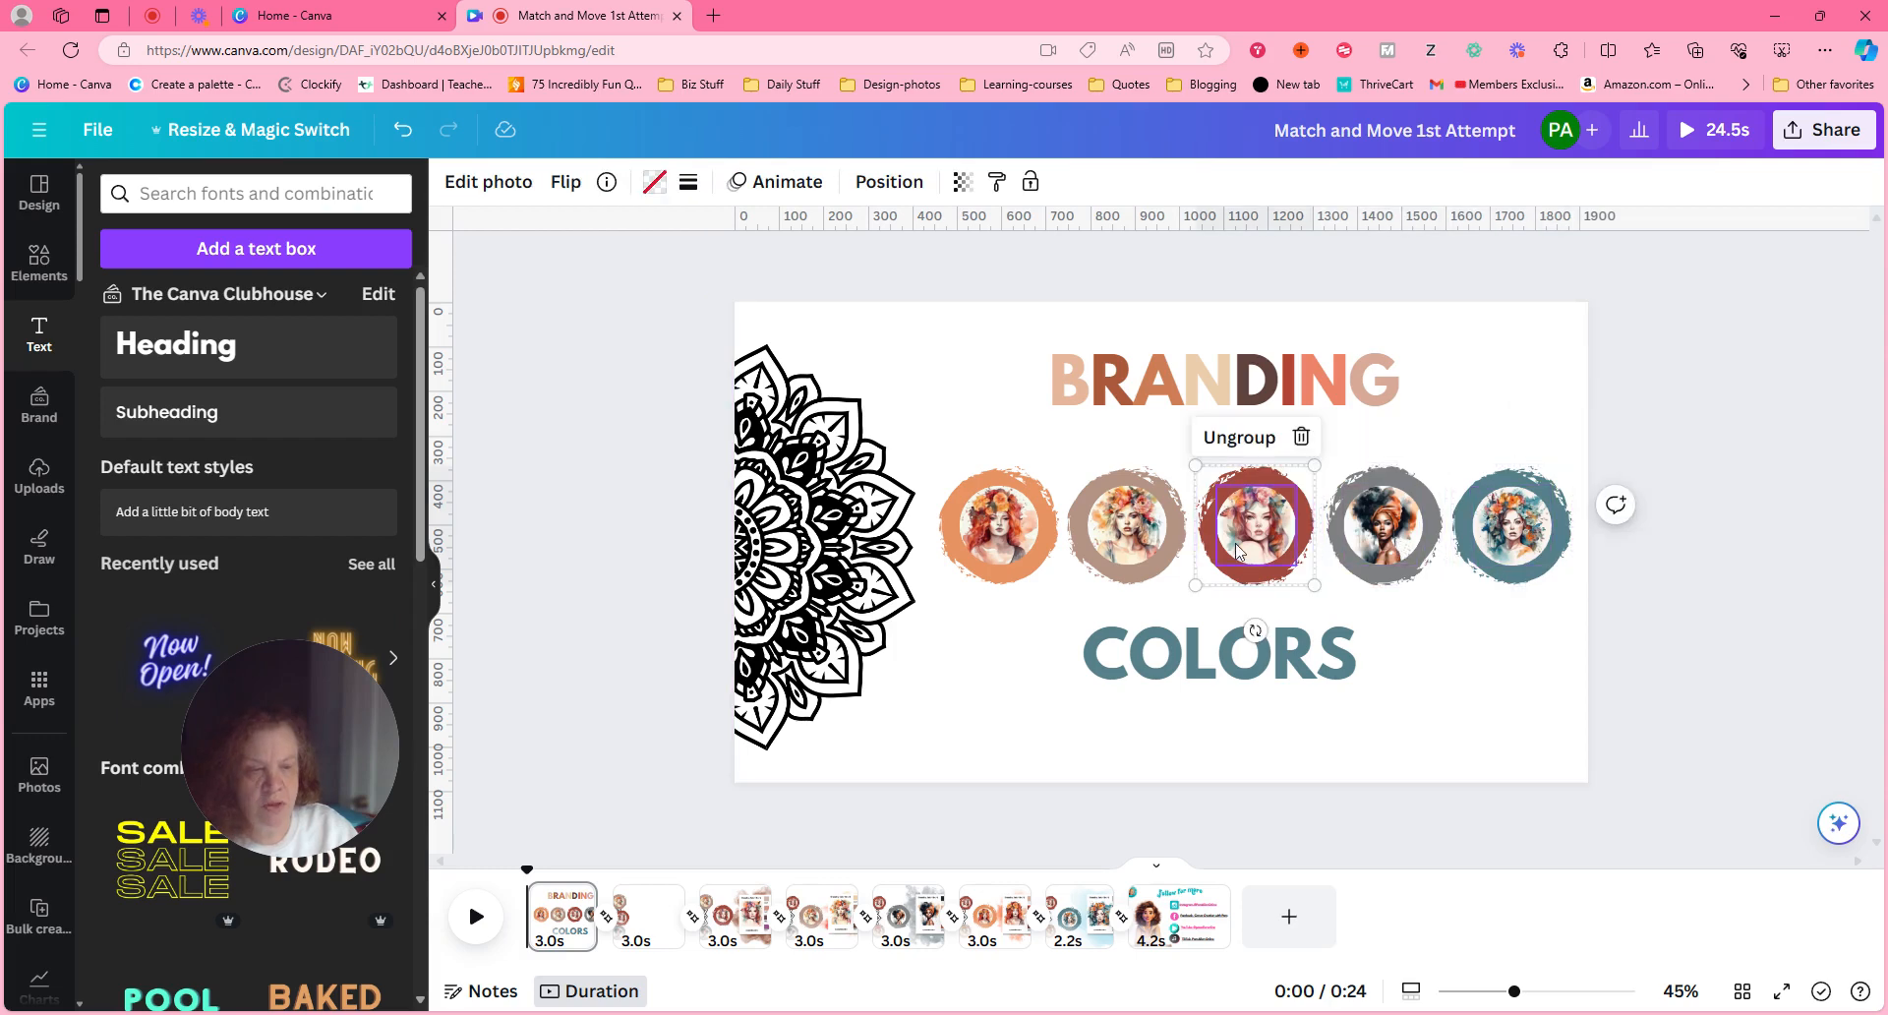
click(994, 548)
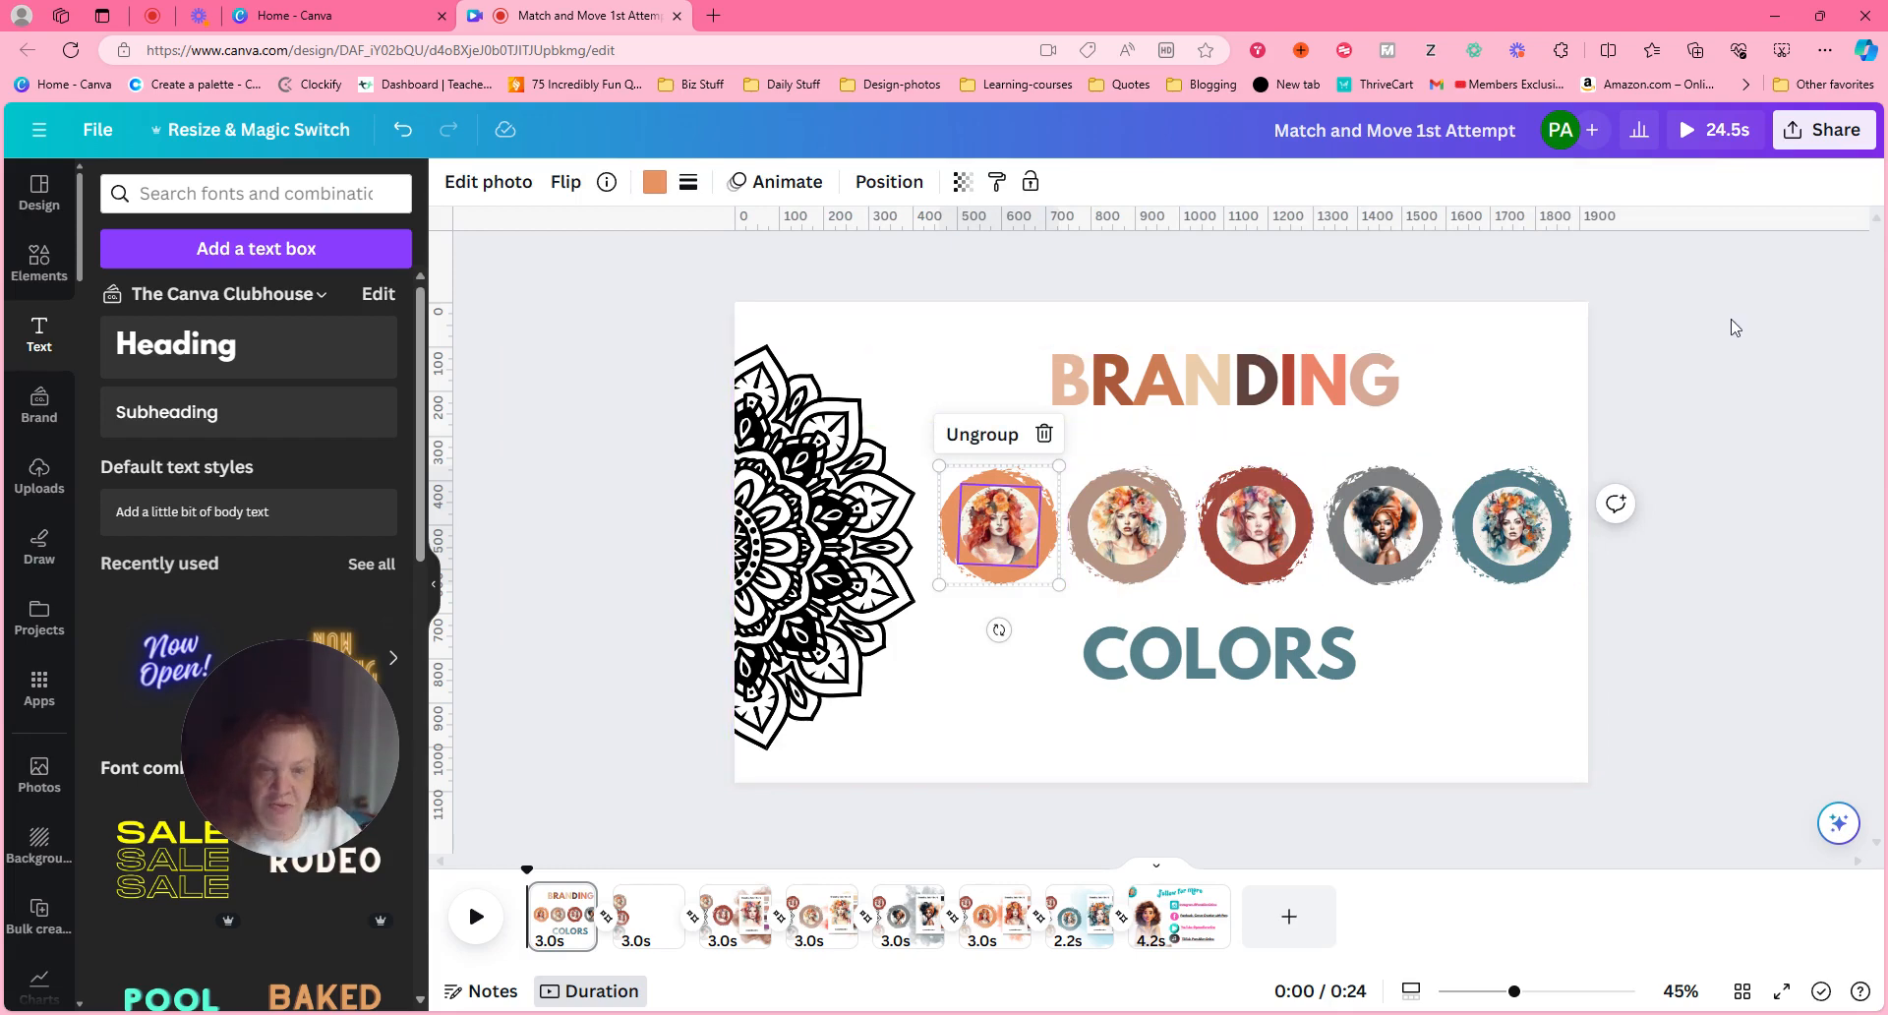
click(853, 540)
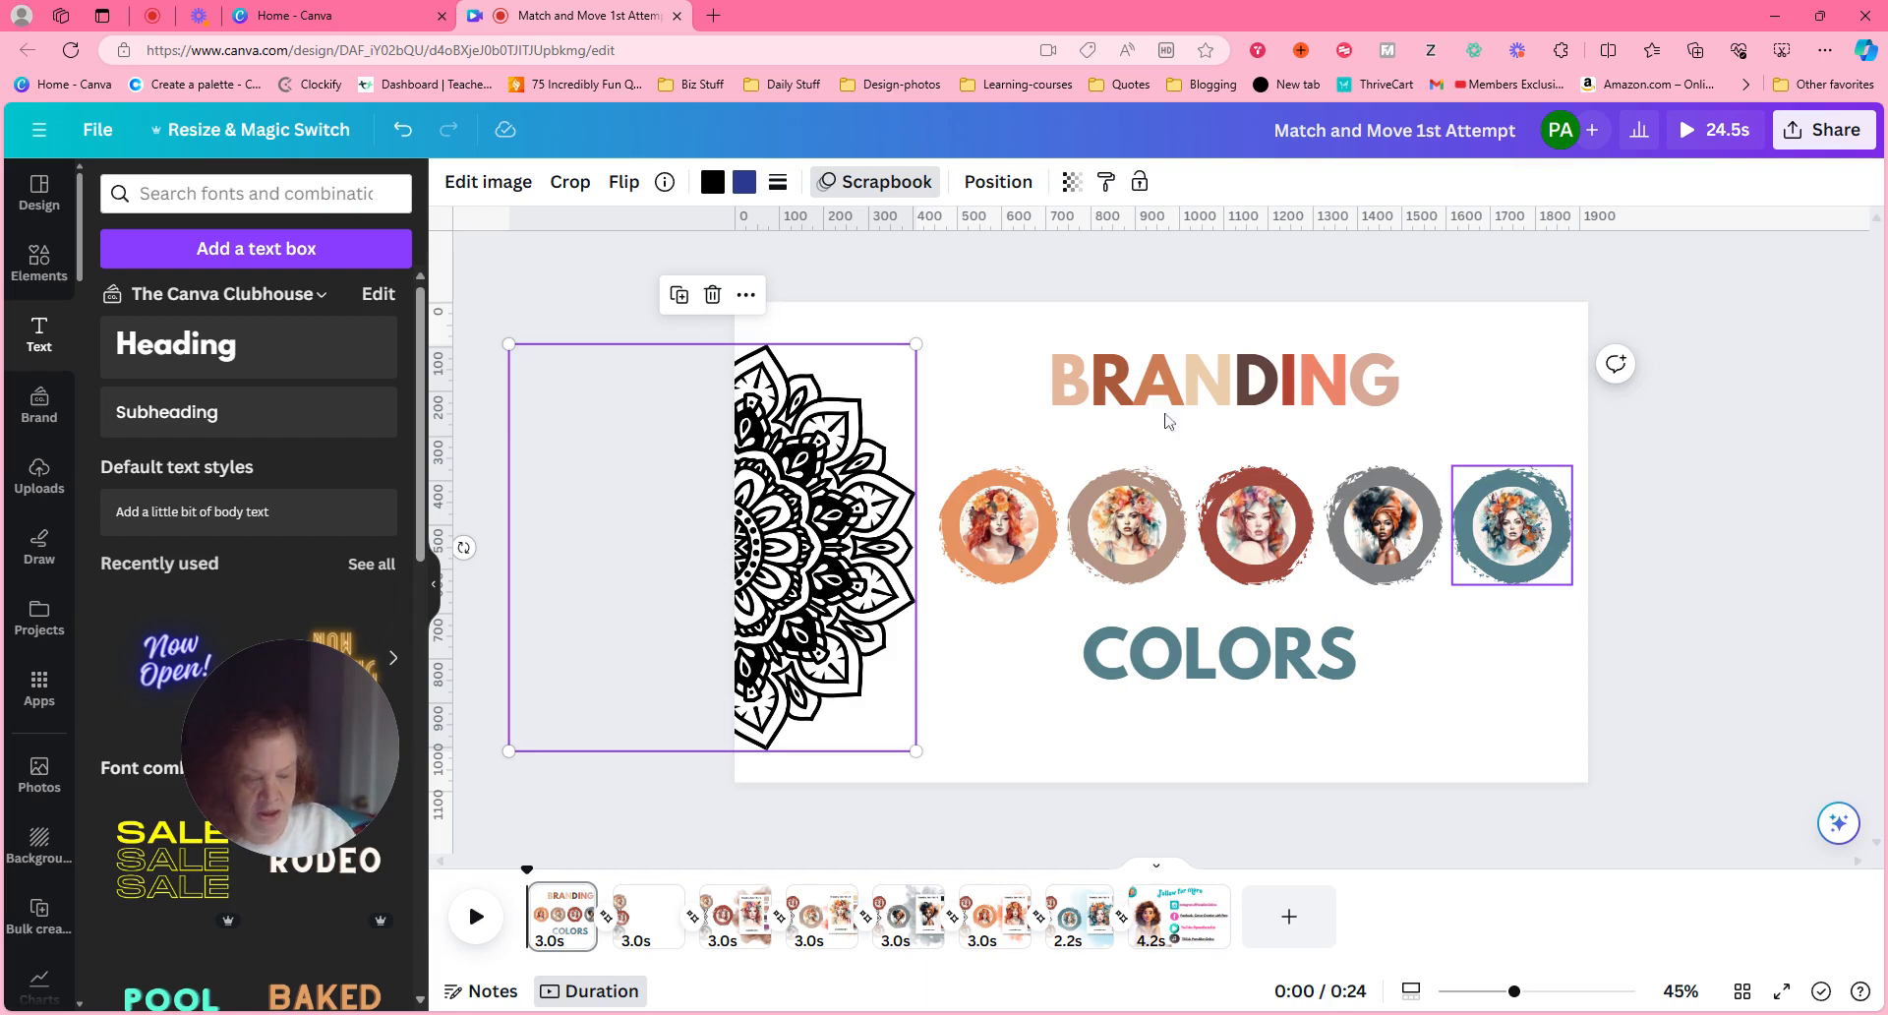
click(990, 335)
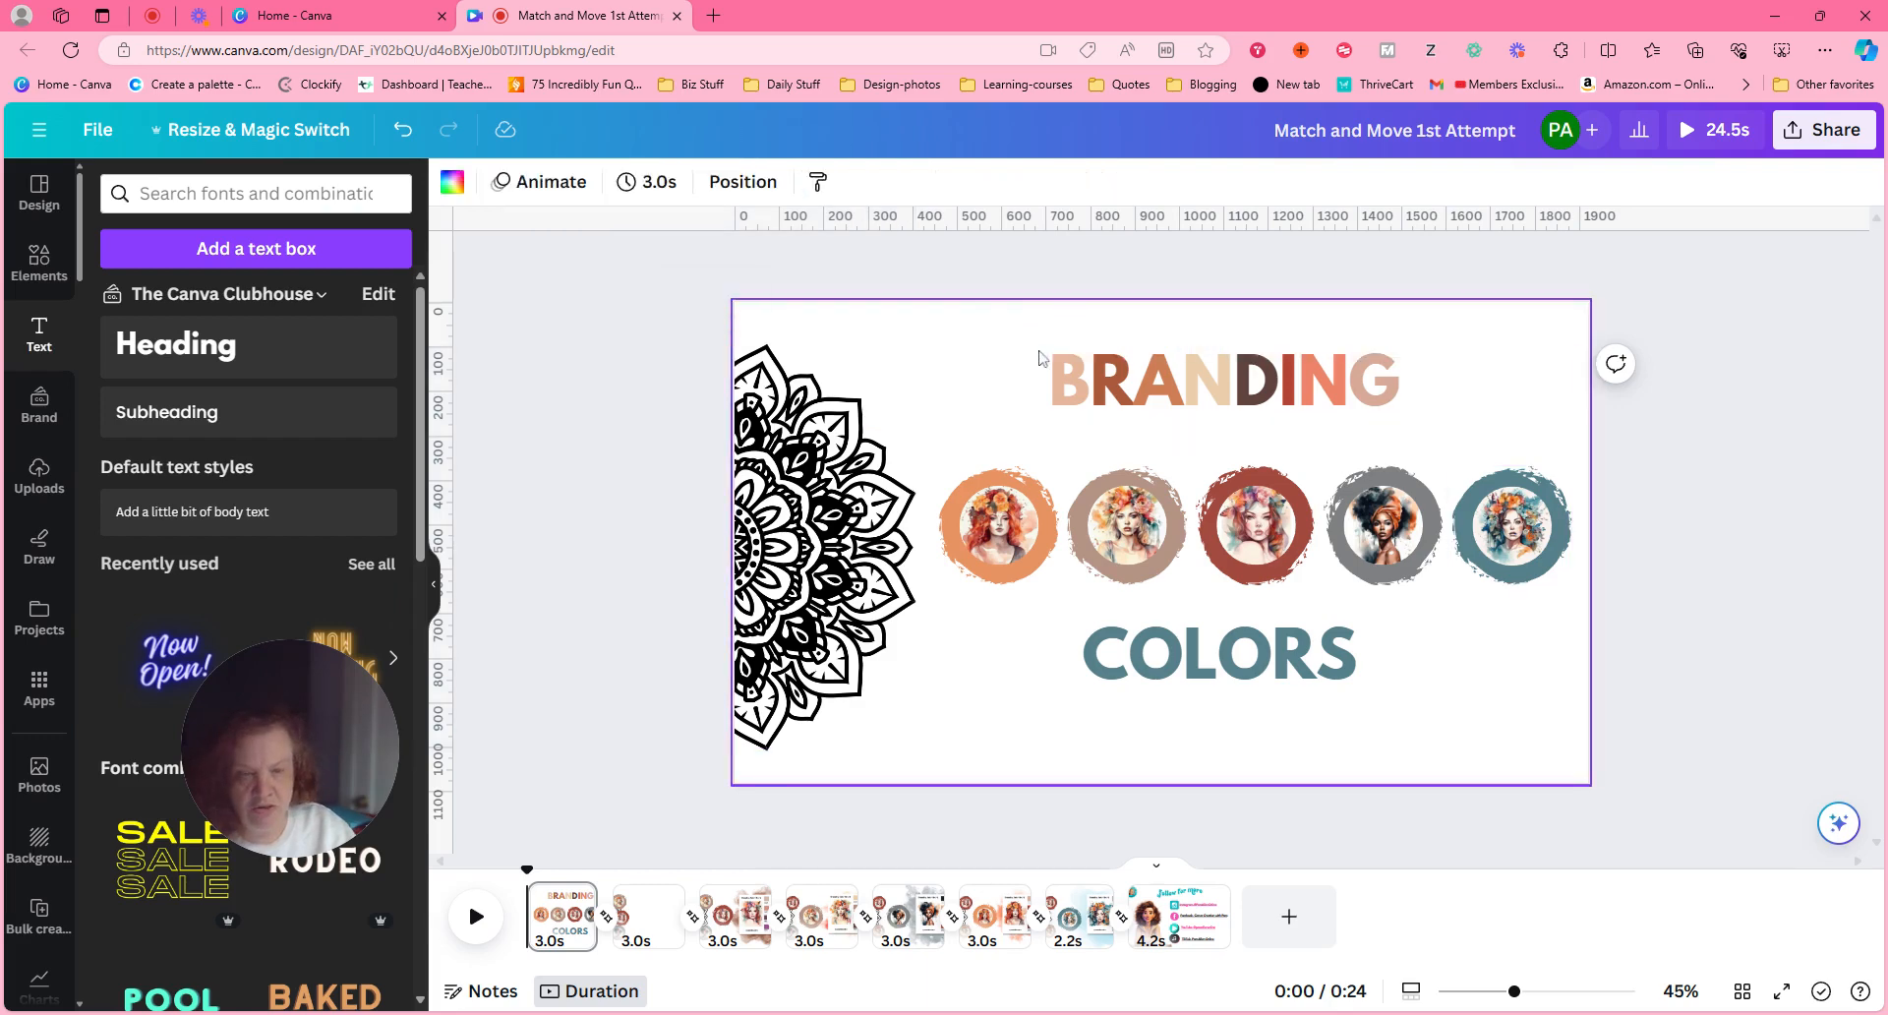
click(1122, 413)
click(1144, 686)
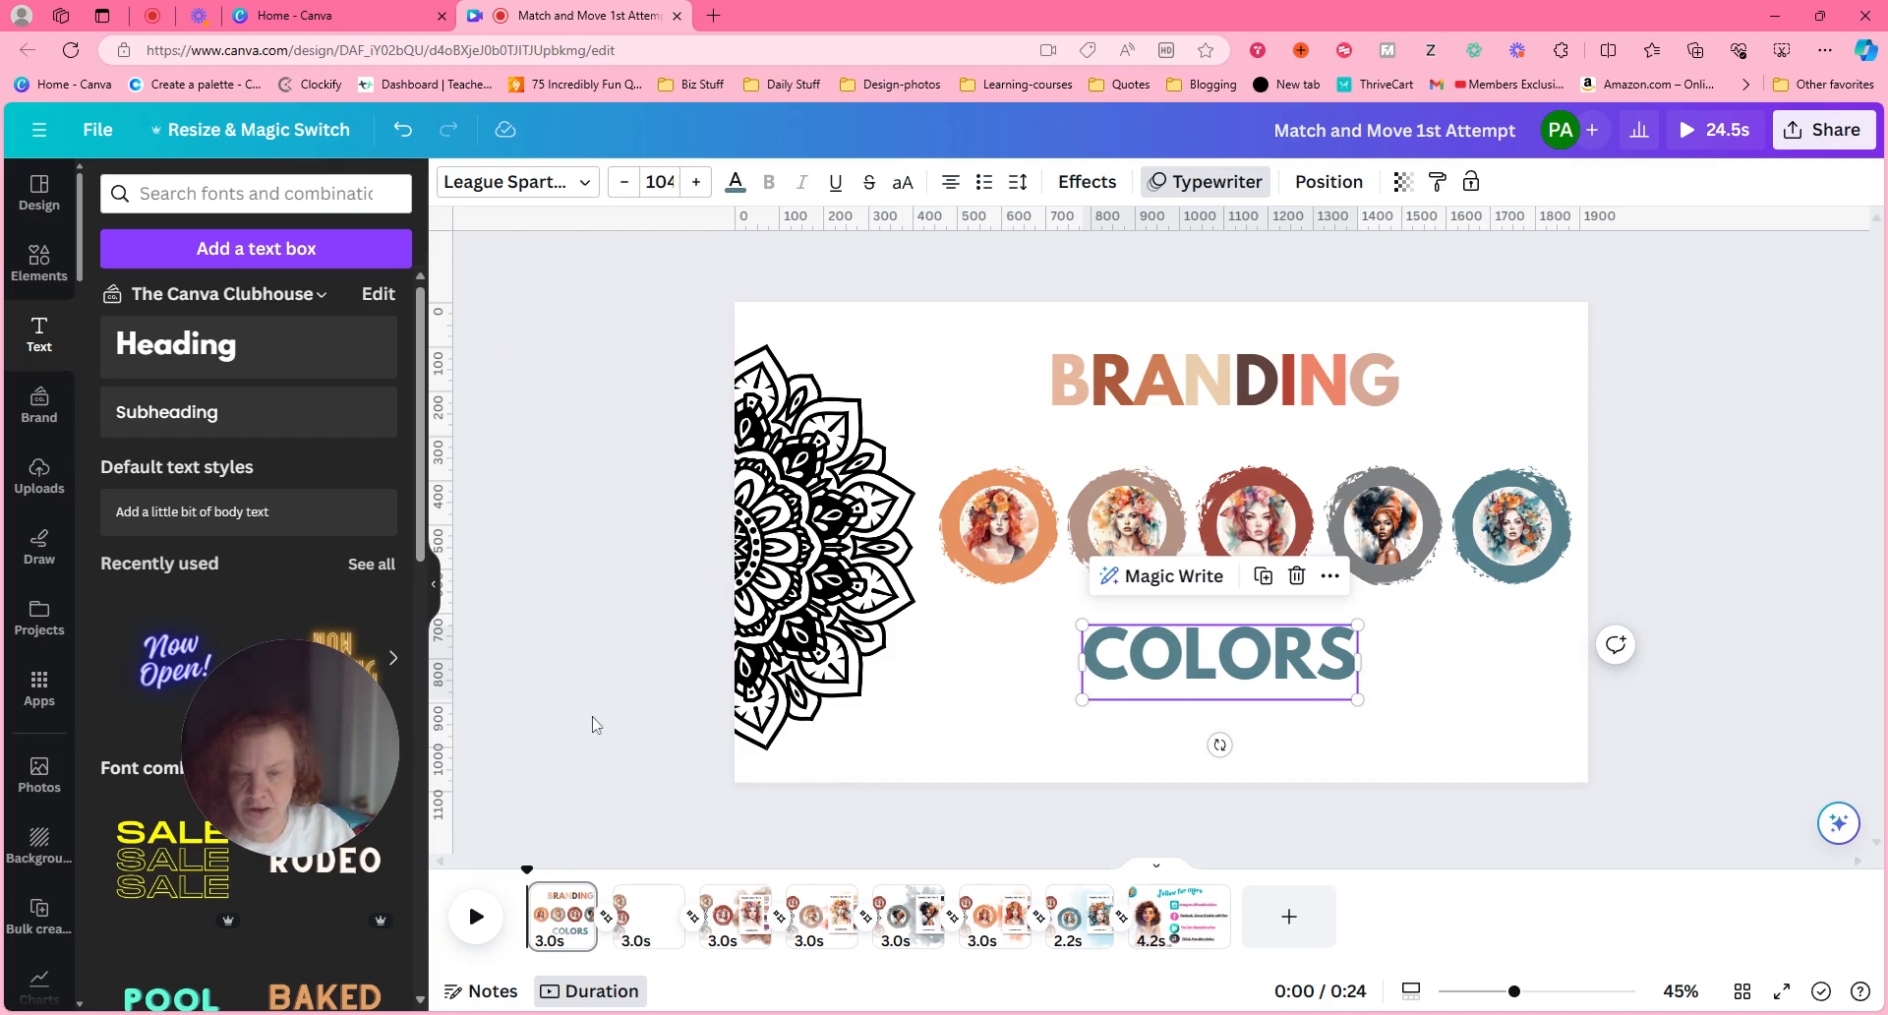
click(474, 918)
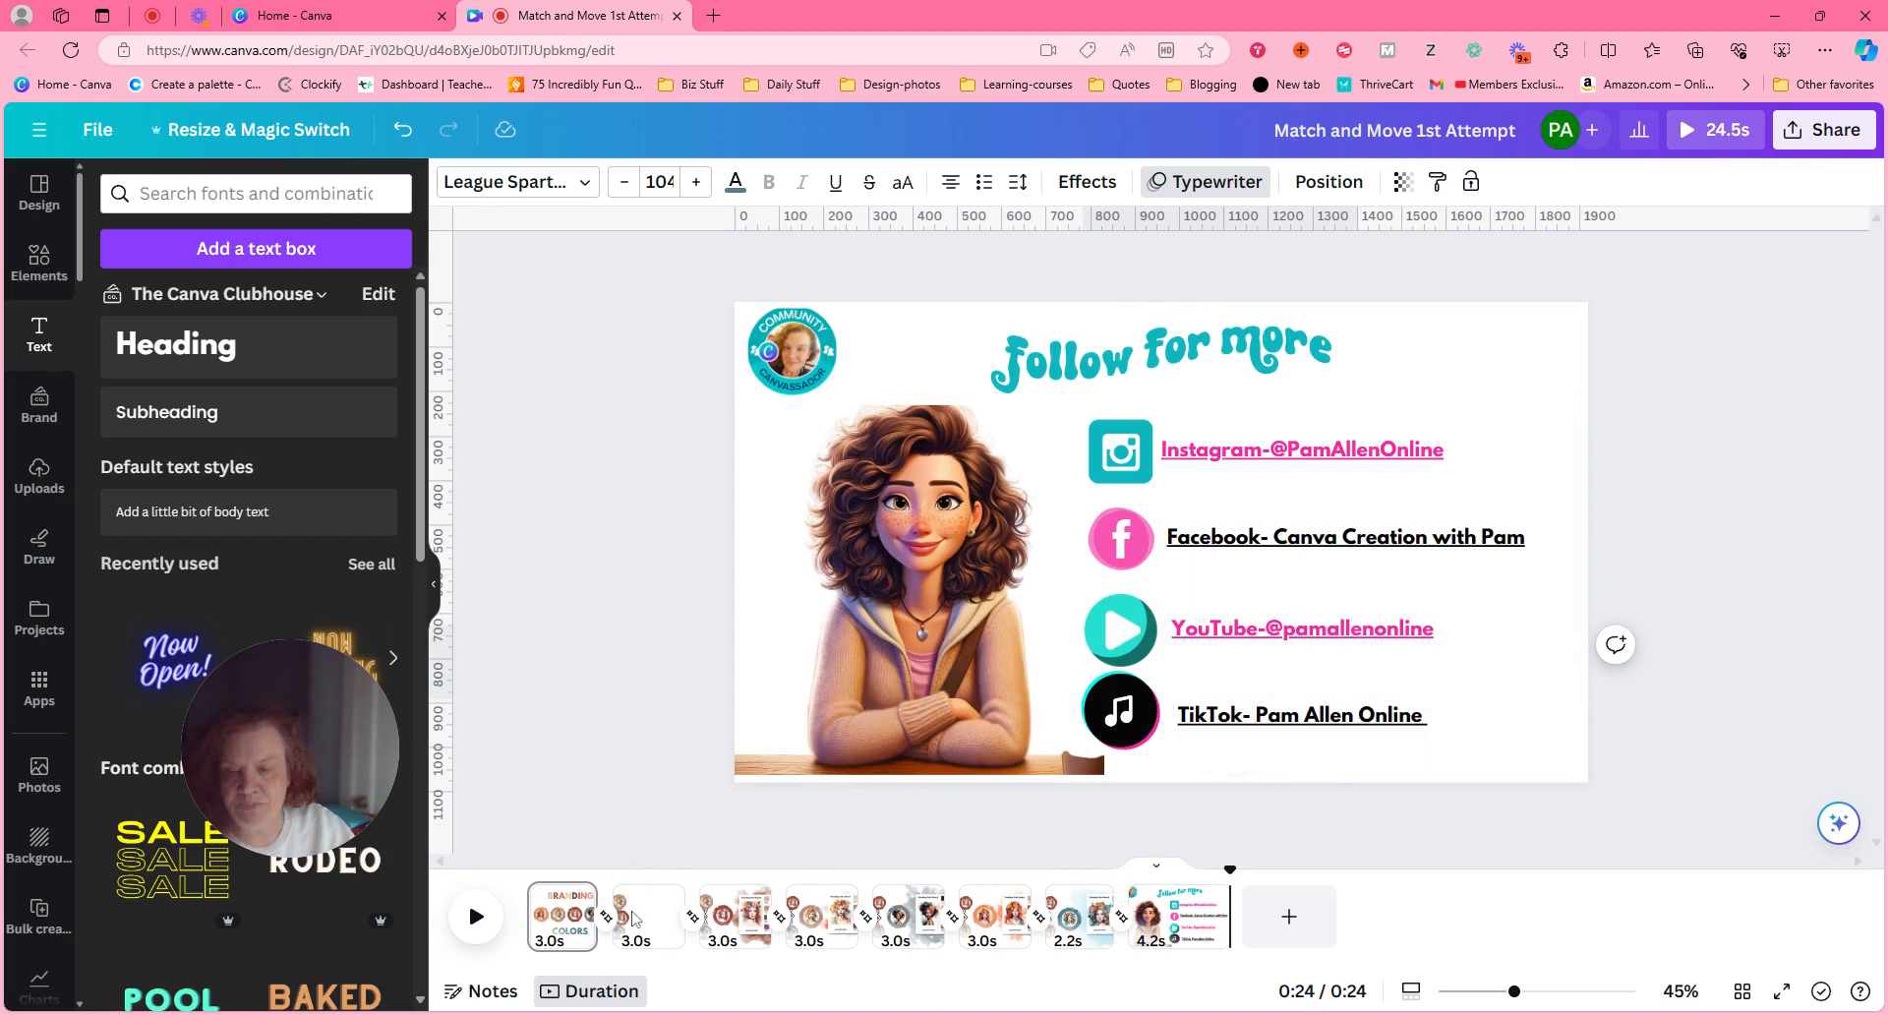
Step: Review the first three pages, examining the mandala on page 2 and the enlarged red-ringed portrait on page 3
click(557, 939)
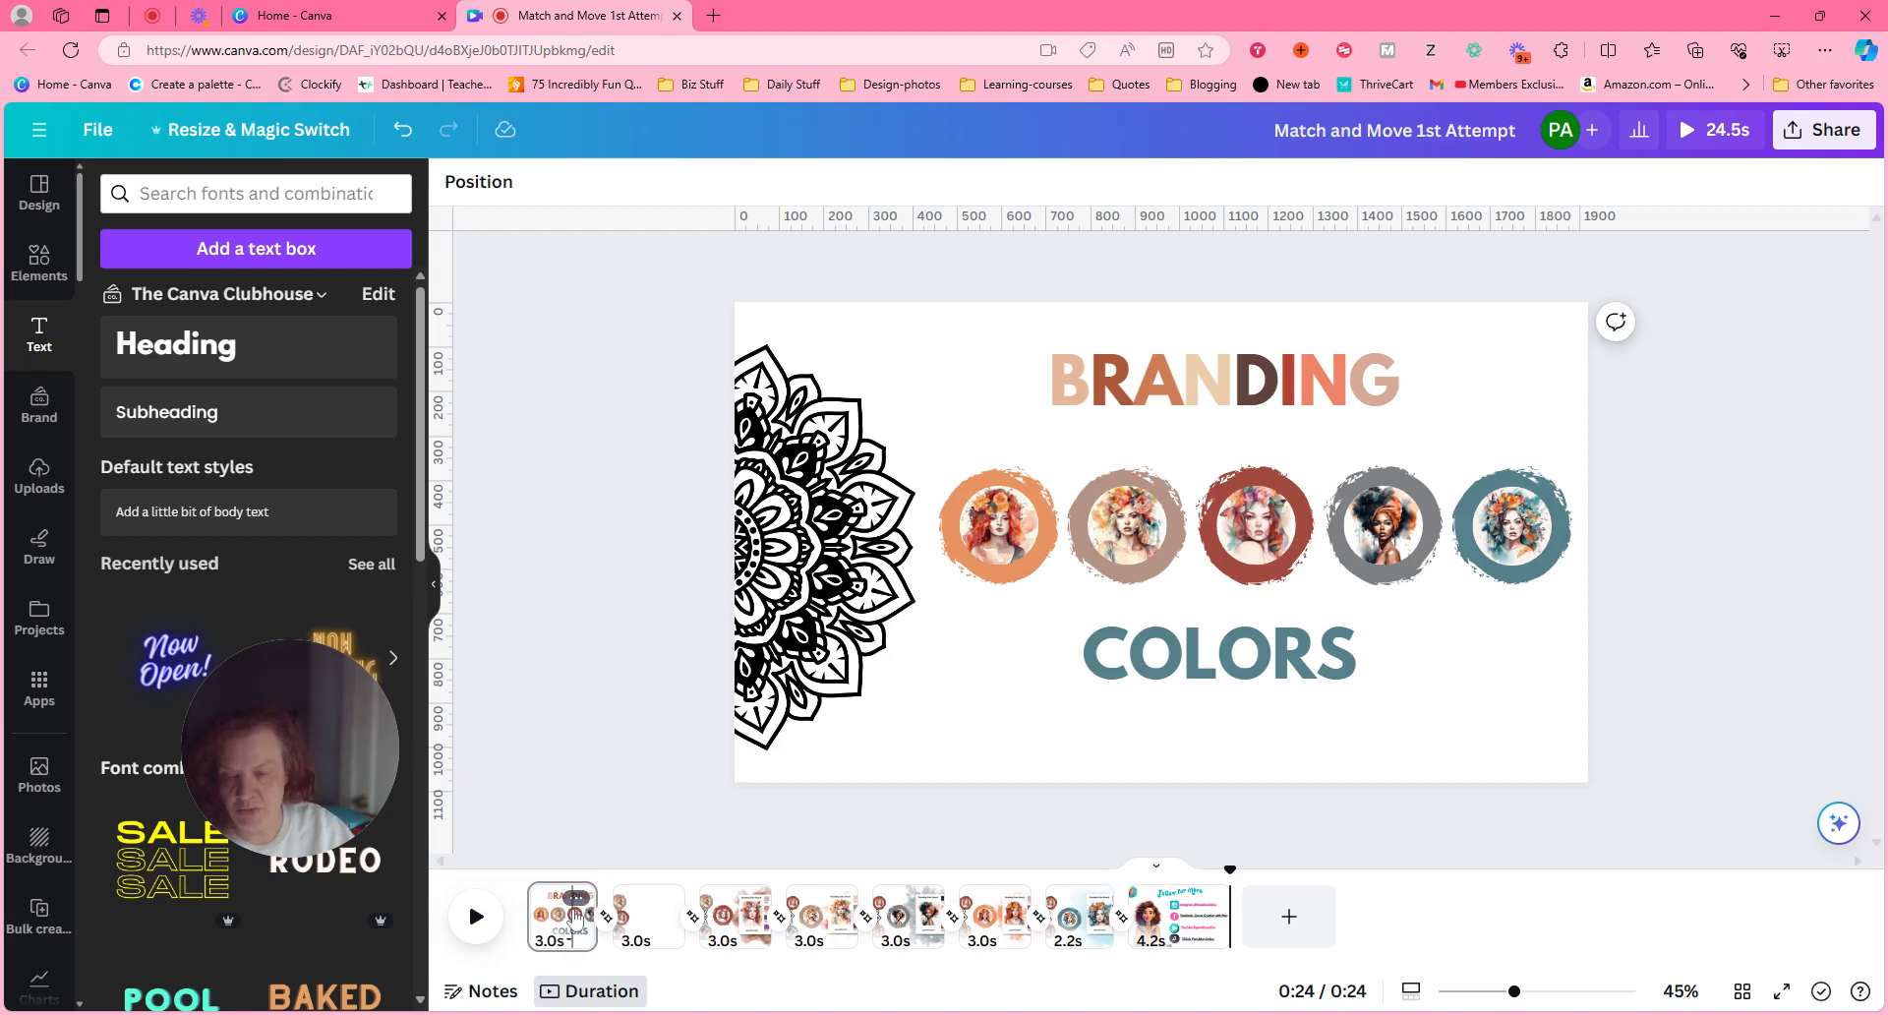
click(649, 909)
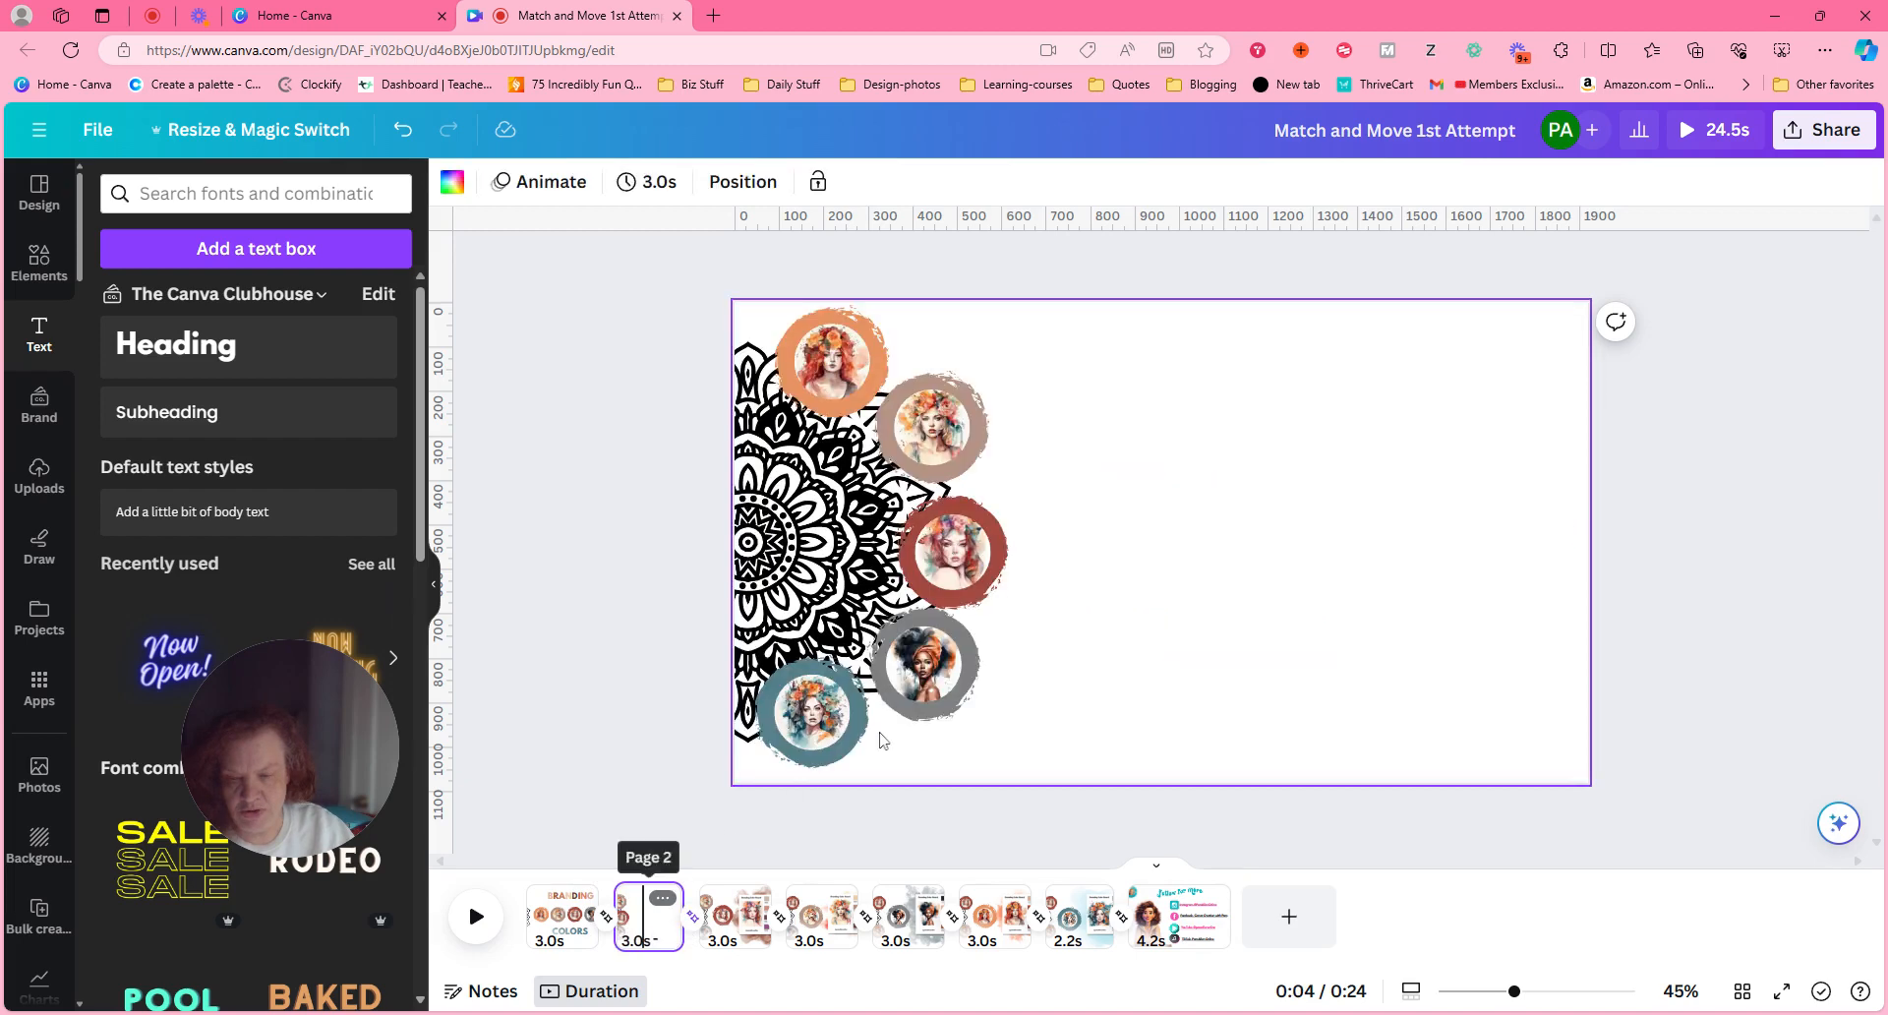
click(613, 502)
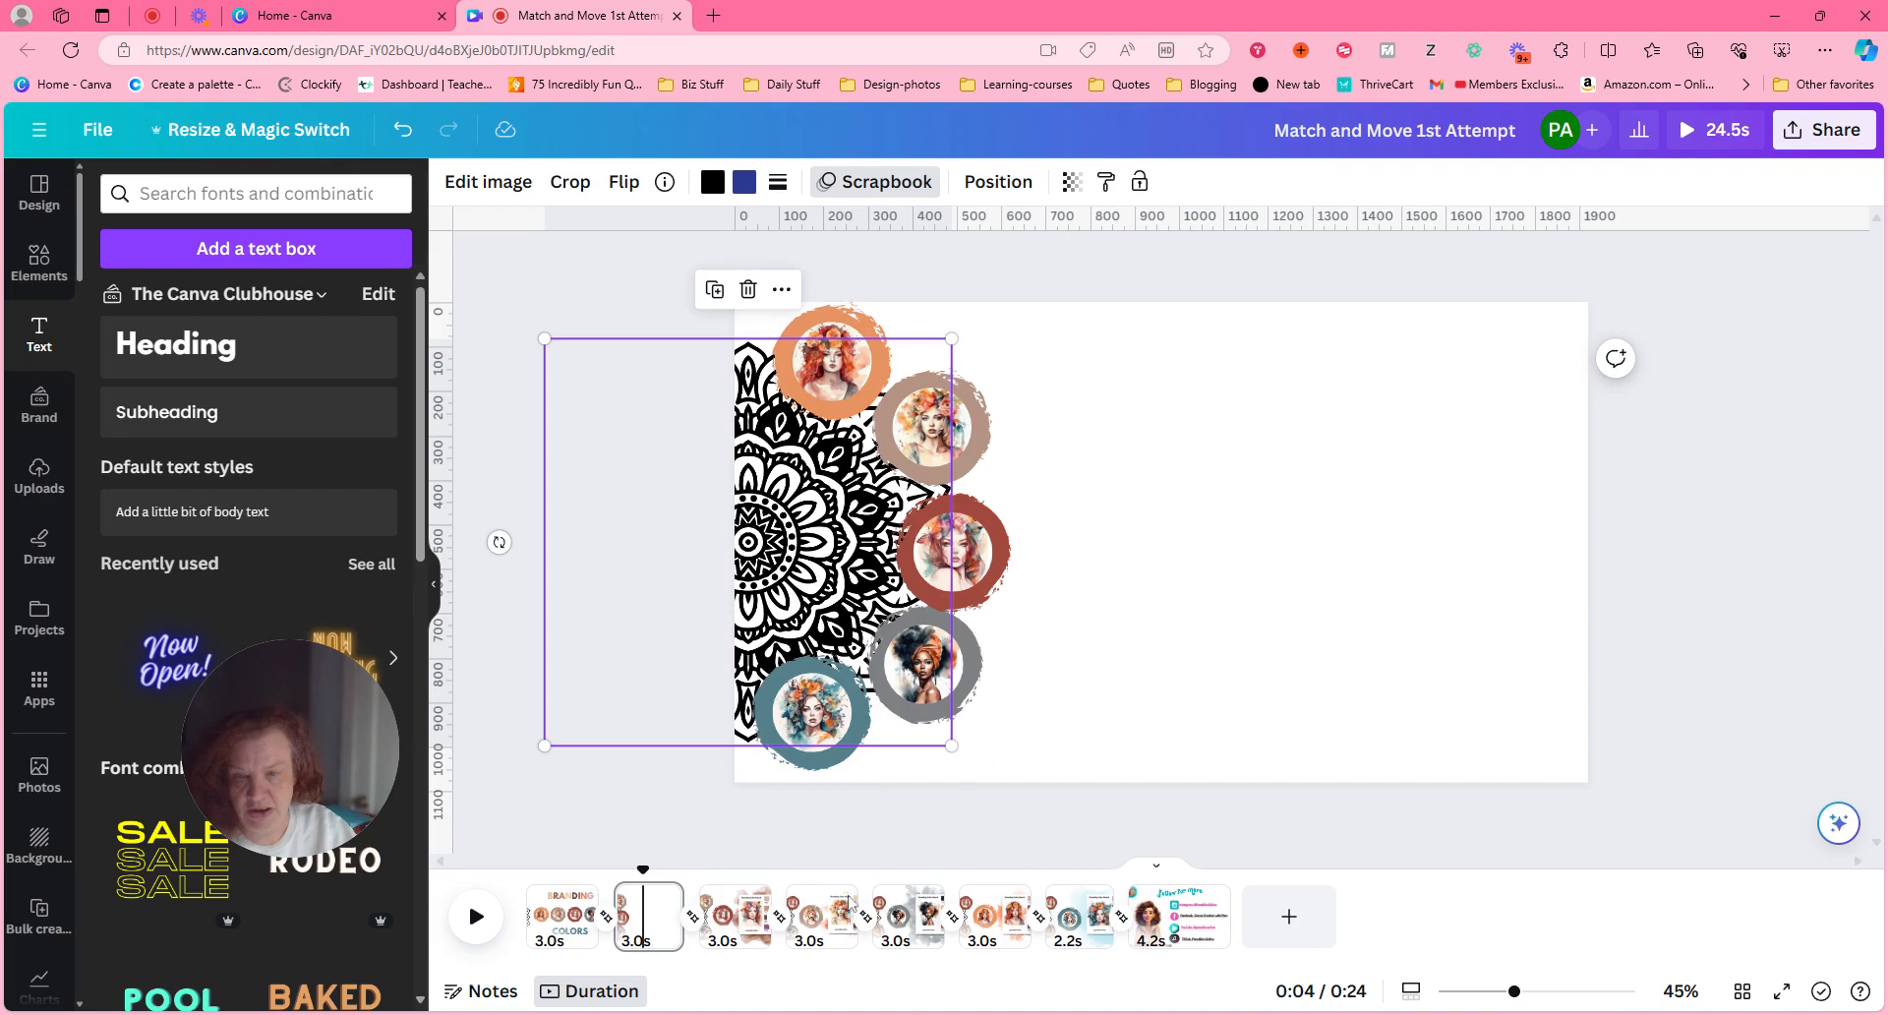
click(715, 947)
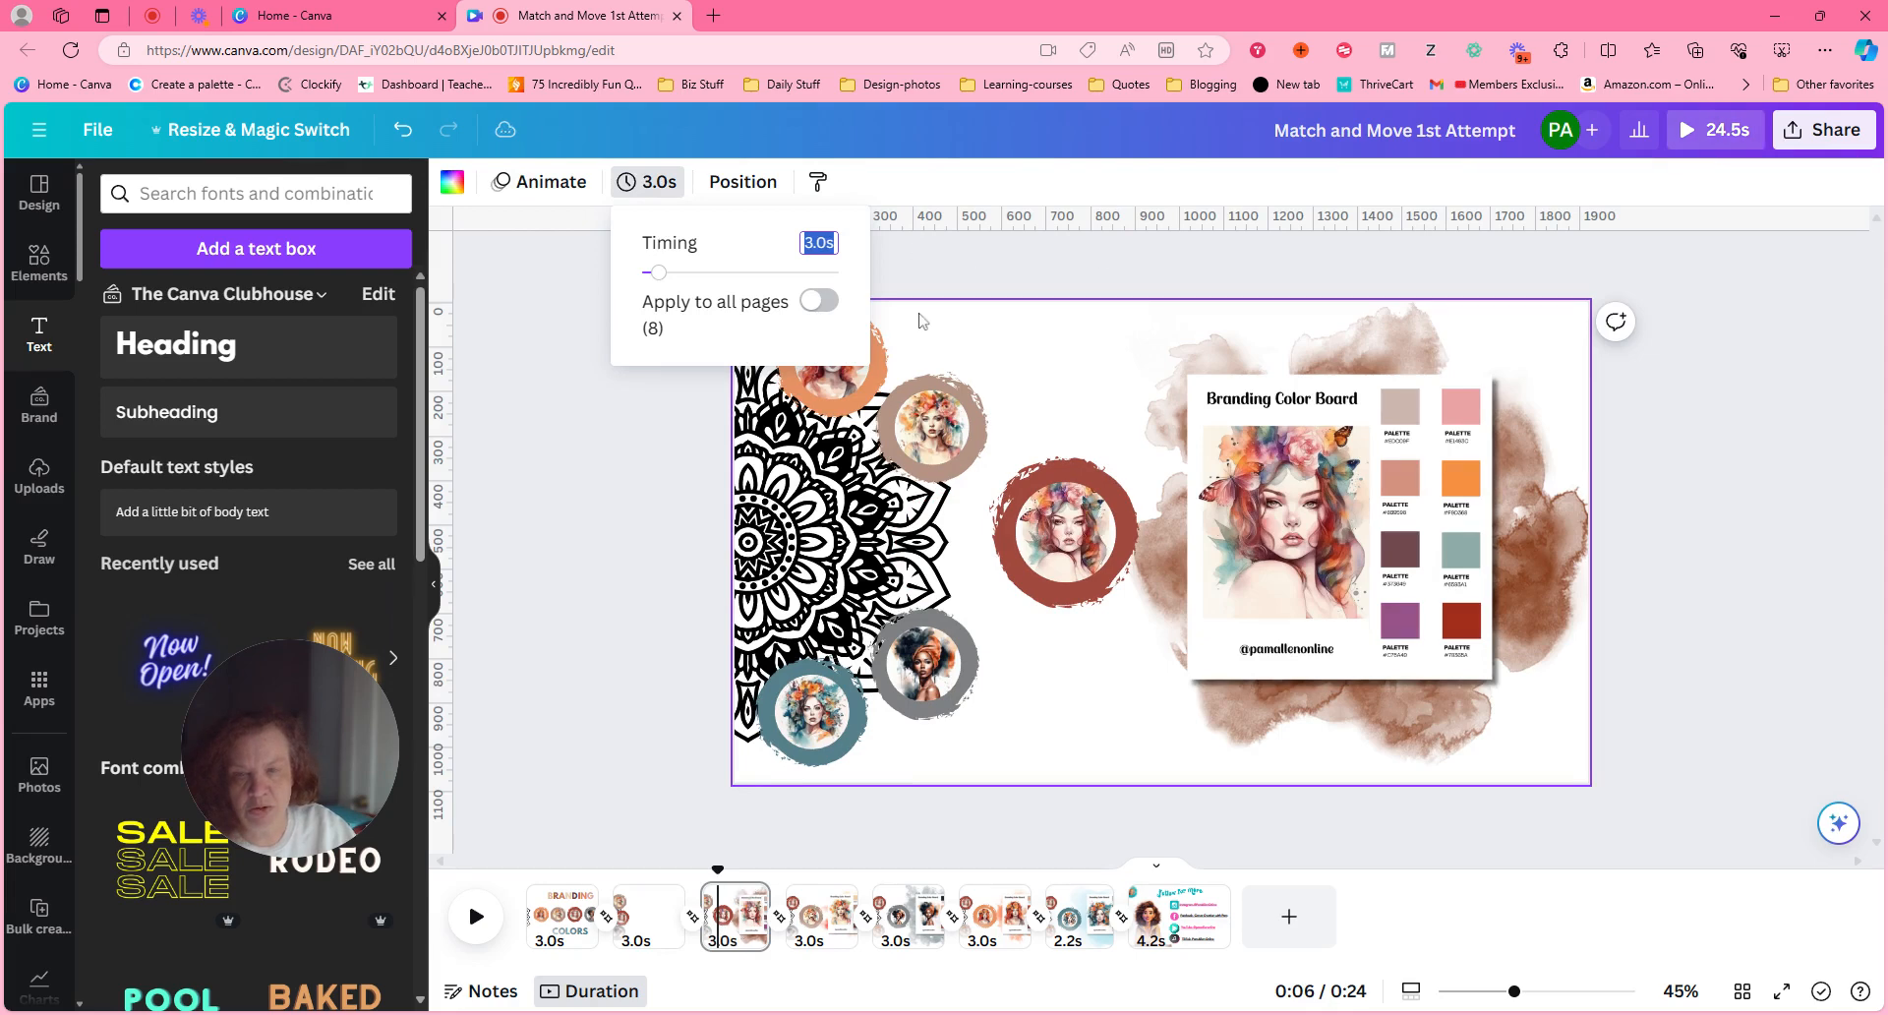
click(621, 448)
click(622, 447)
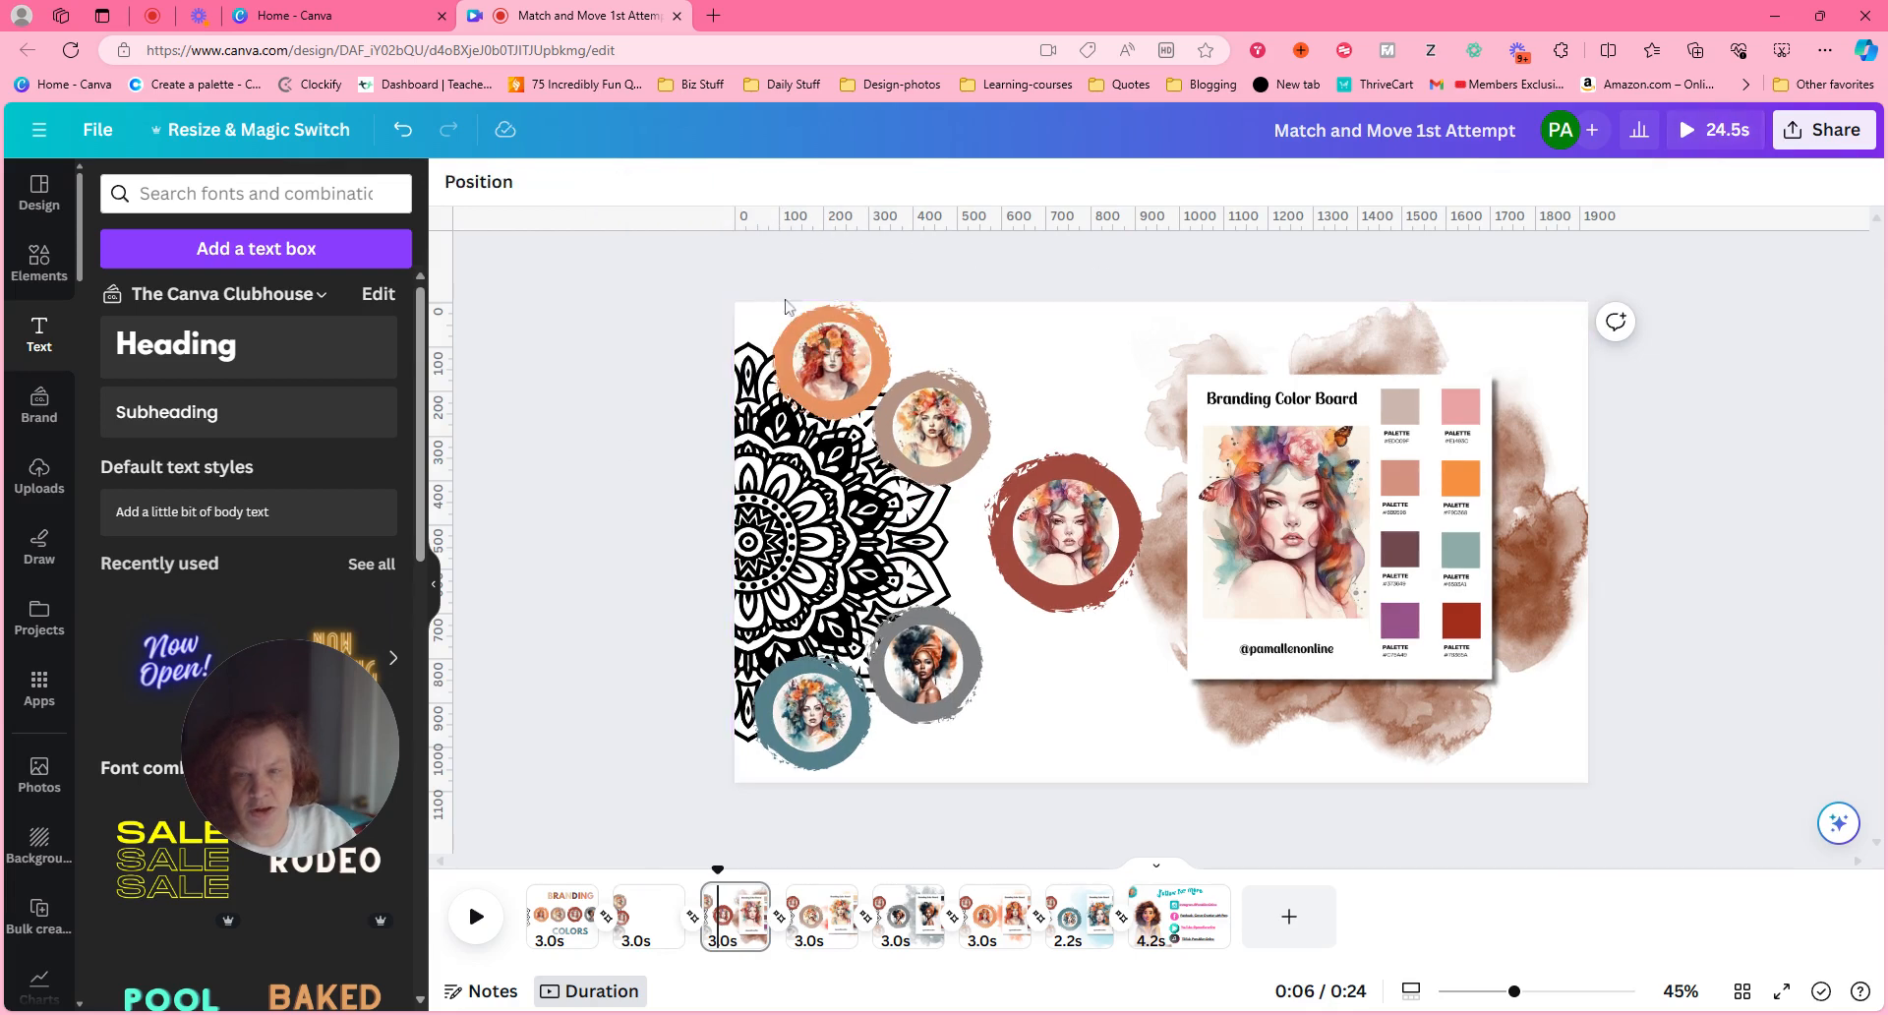
click(1061, 582)
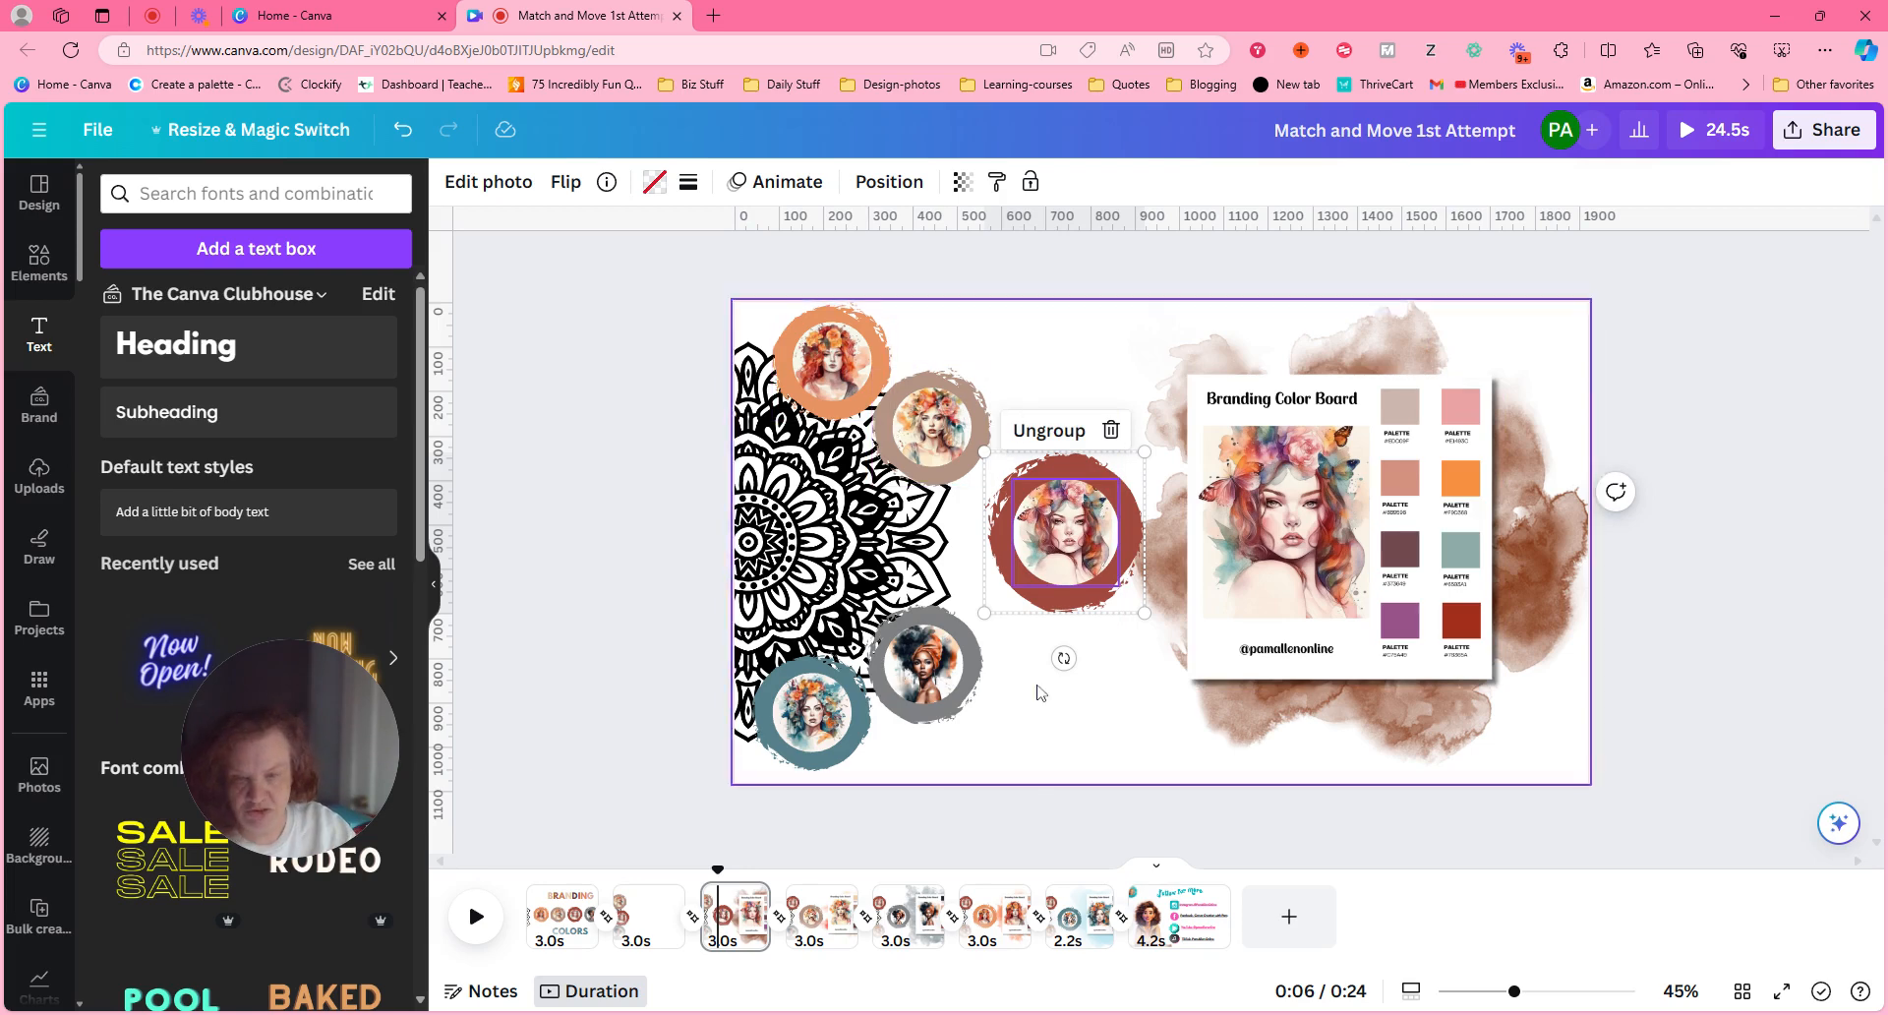
Step: Enlarge the watercolor splash on page 4 and reposition it so it spreads out behind the Branding Color Board
click(826, 941)
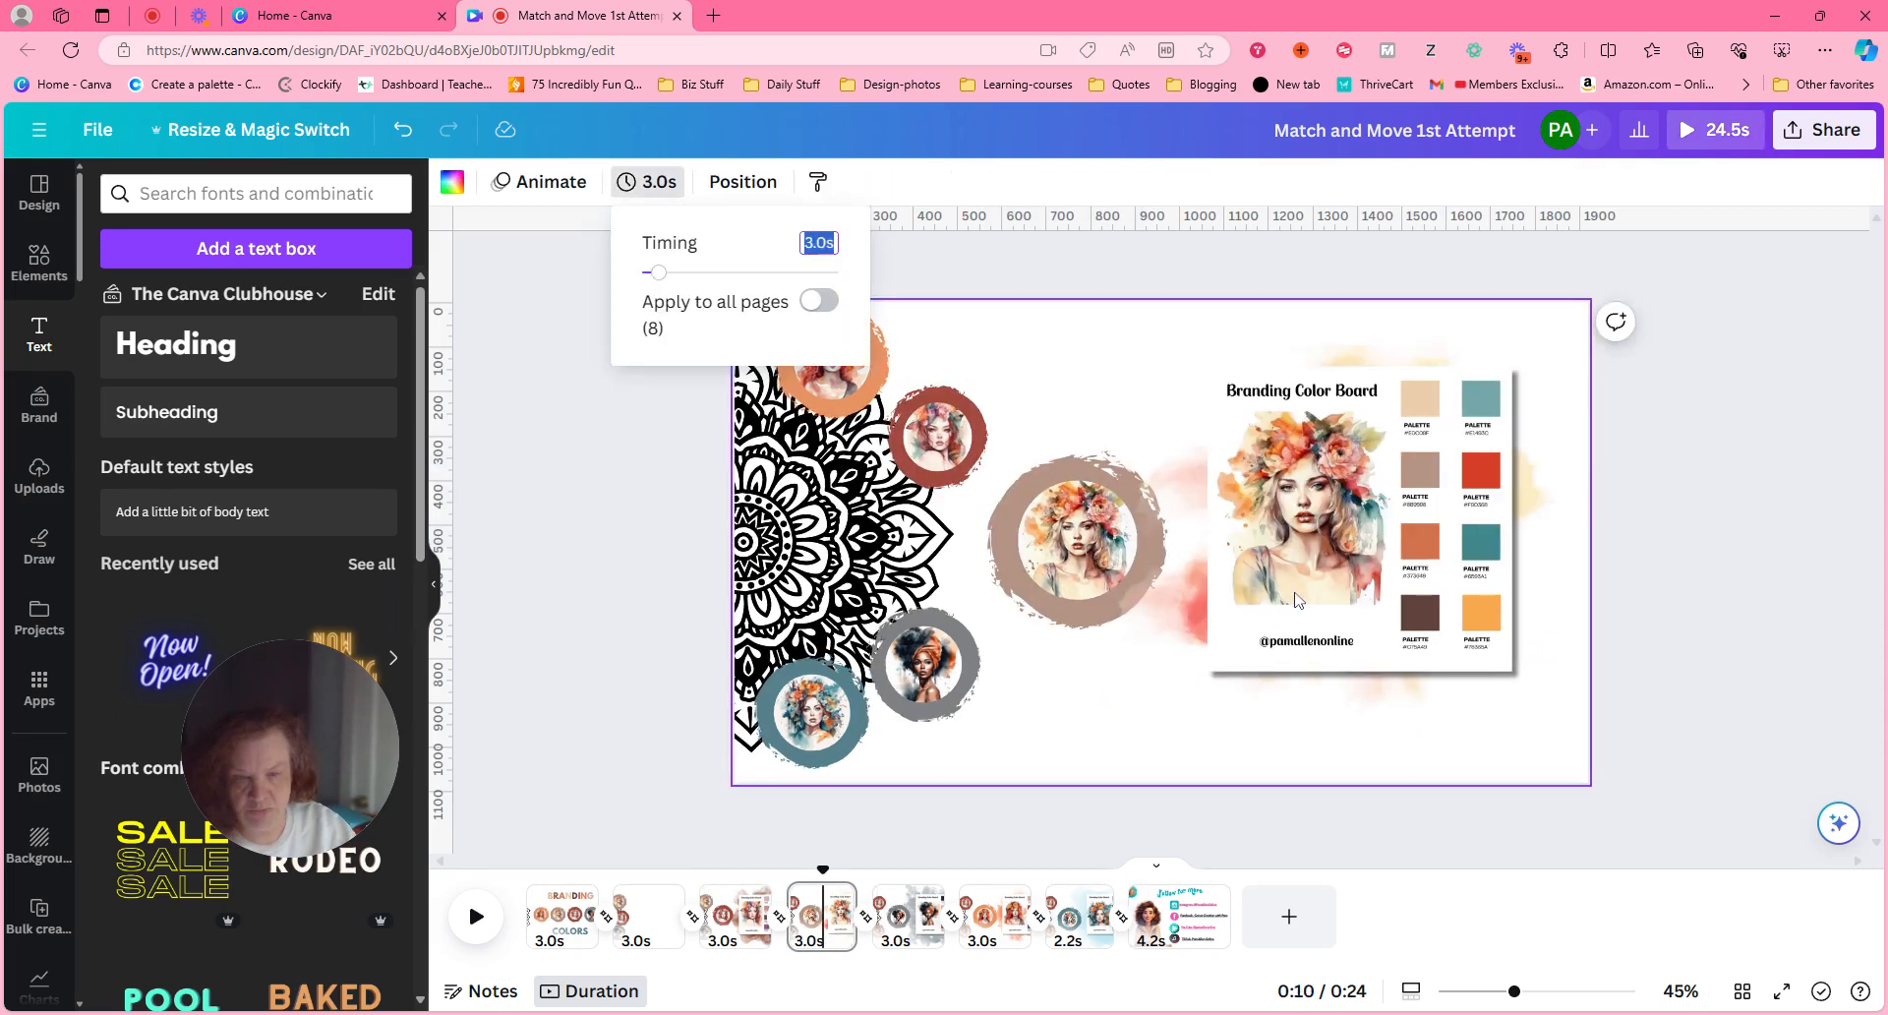
click(1391, 400)
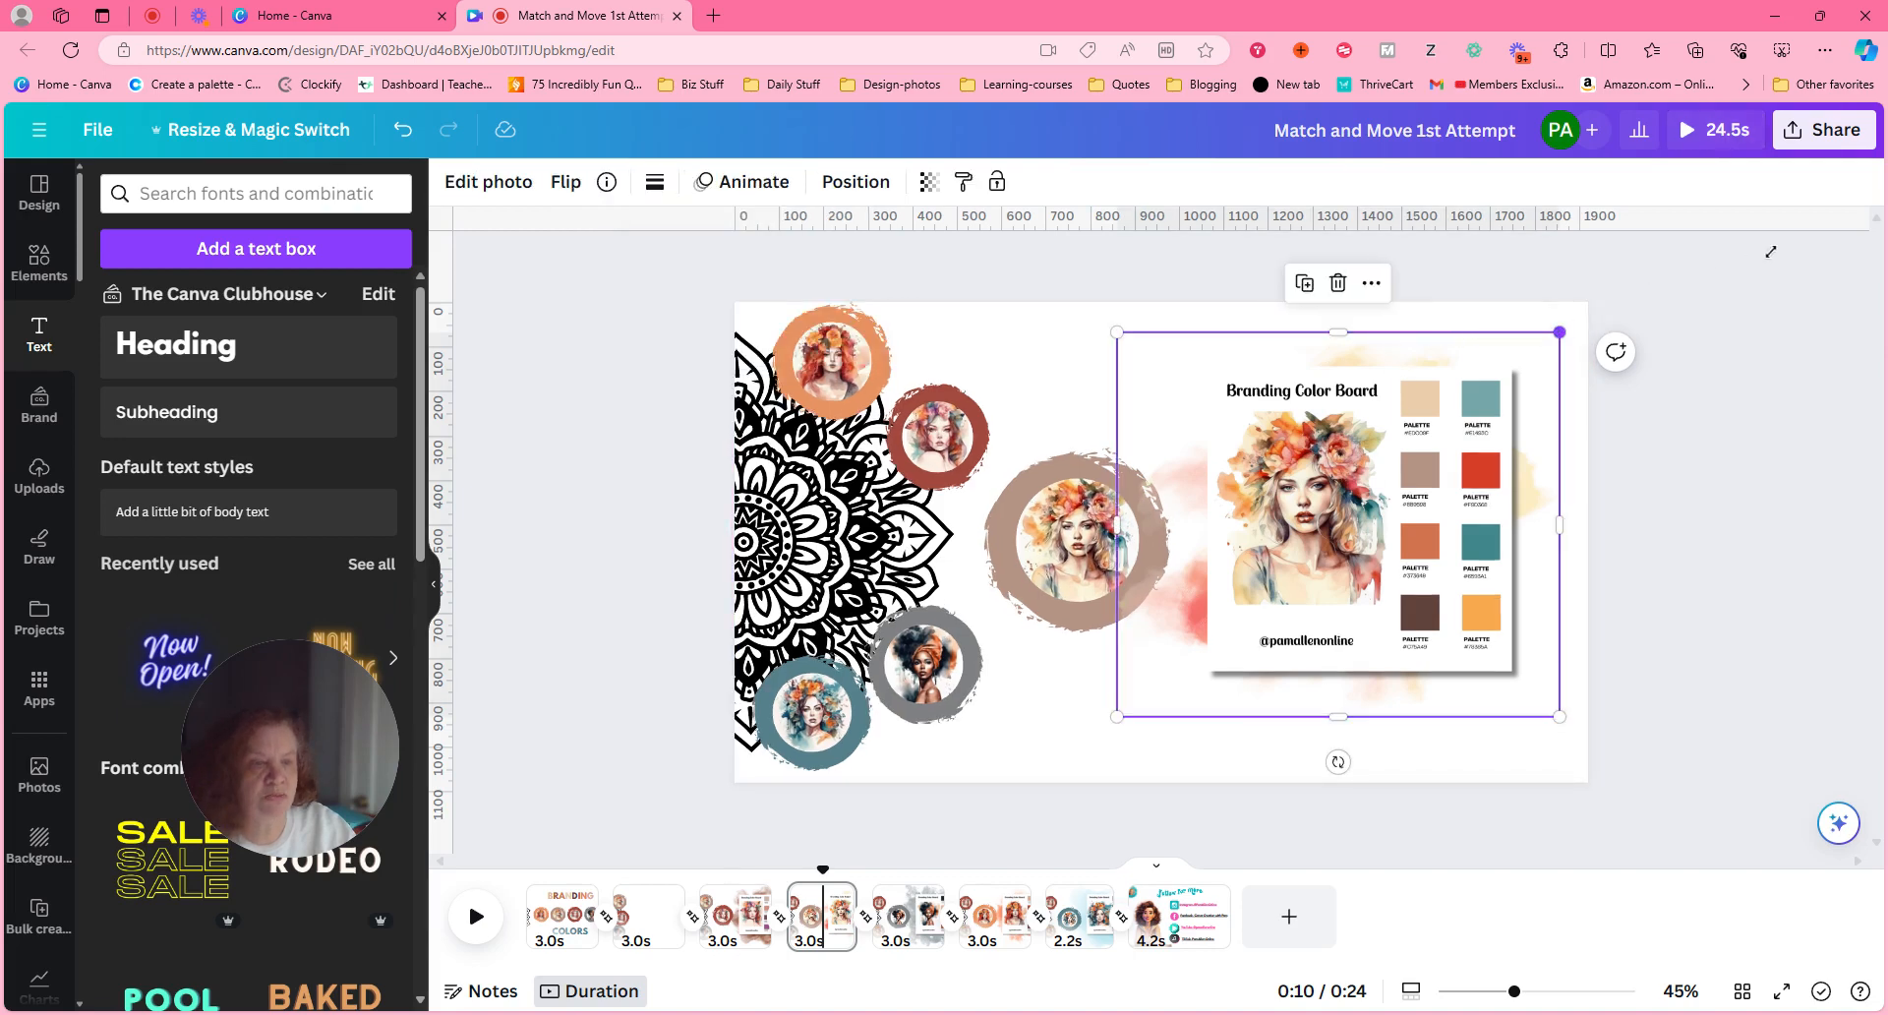
drag(1560, 332, 1606, 300)
drag(1549, 354, 1474, 432)
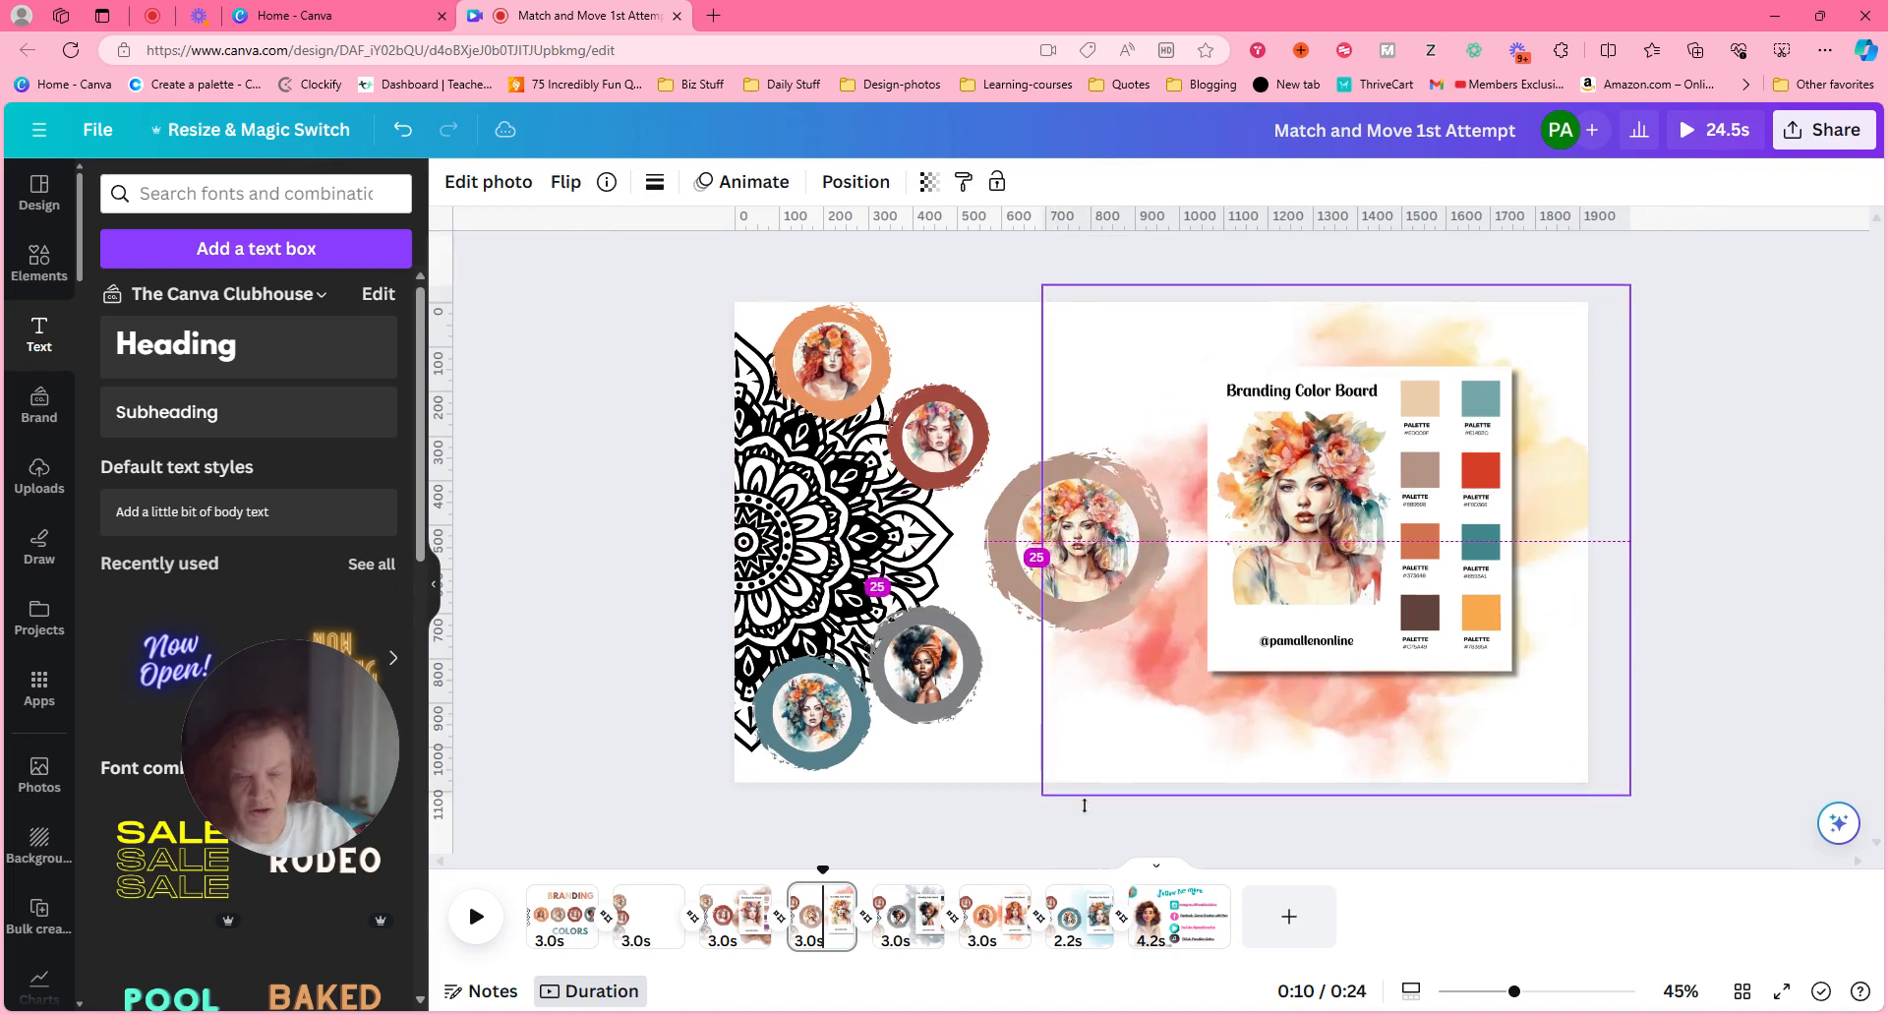
Step: Enlarge the orange watercolor splash on page 6 to about 1,510 by 1,433 and shift it to sit behind the color board
click(907, 946)
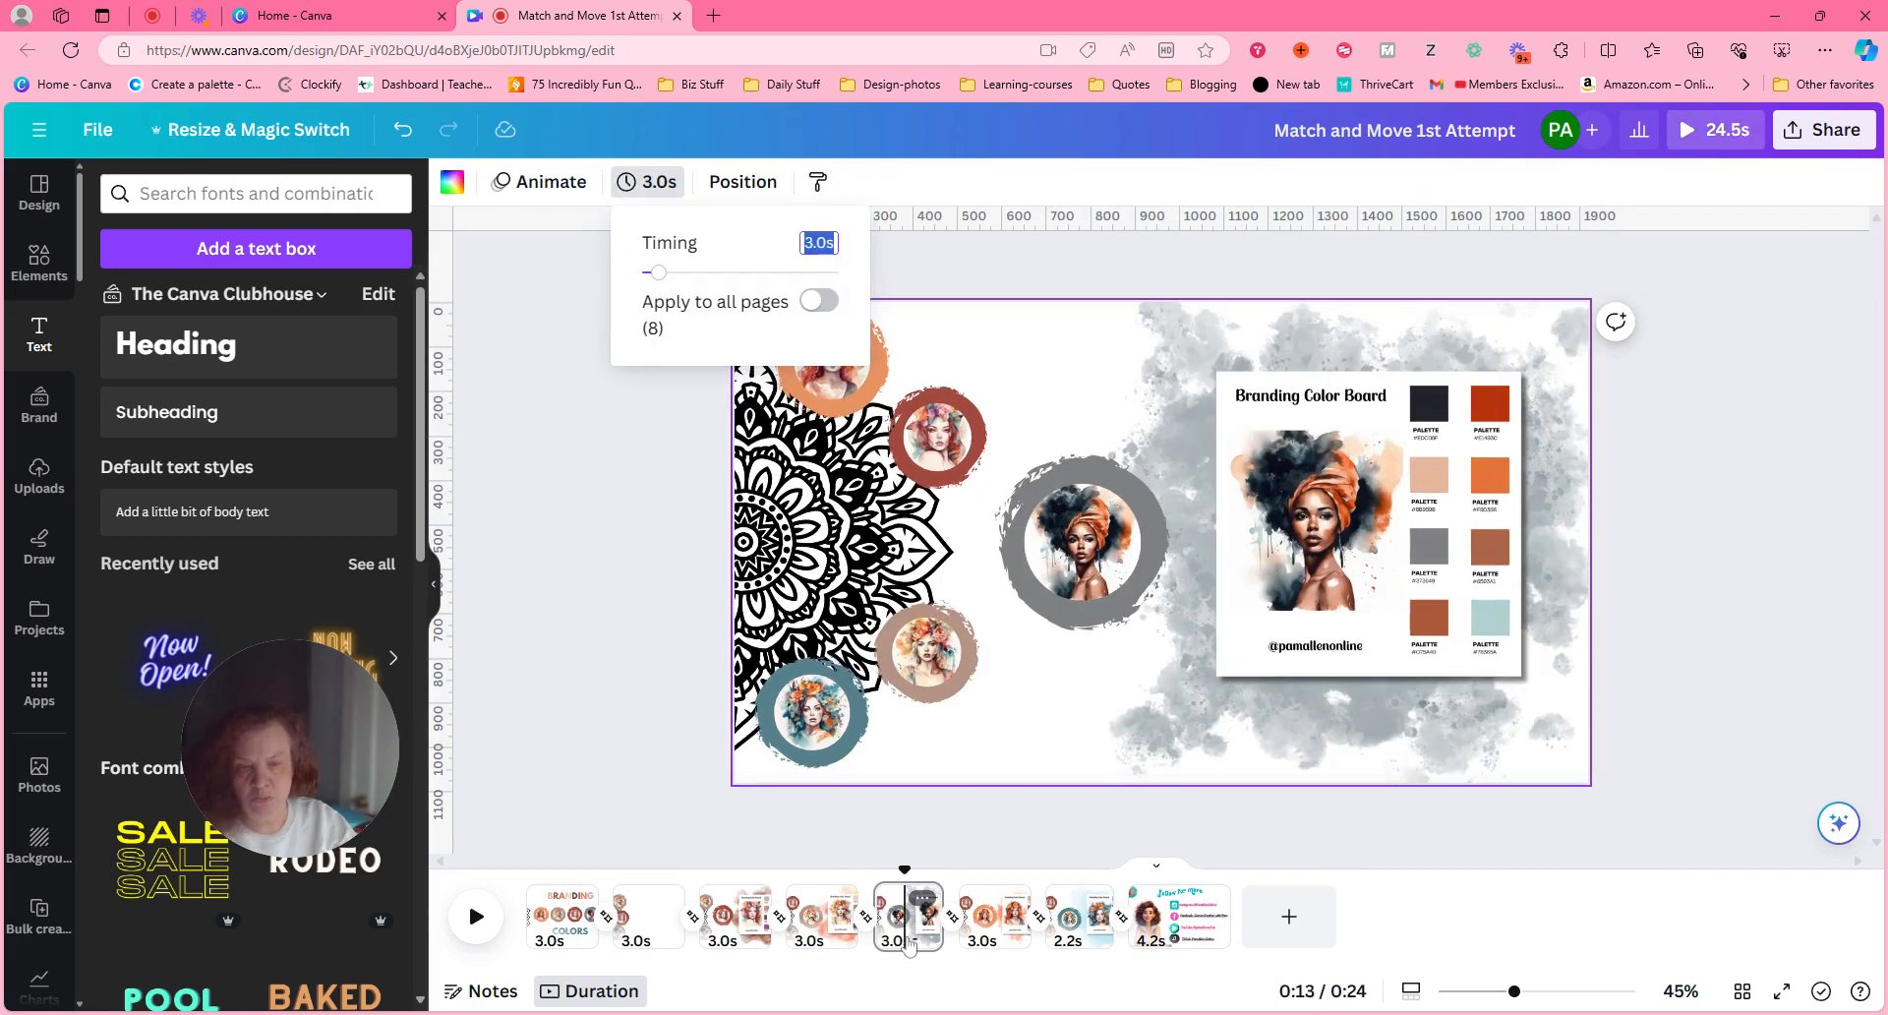
click(993, 934)
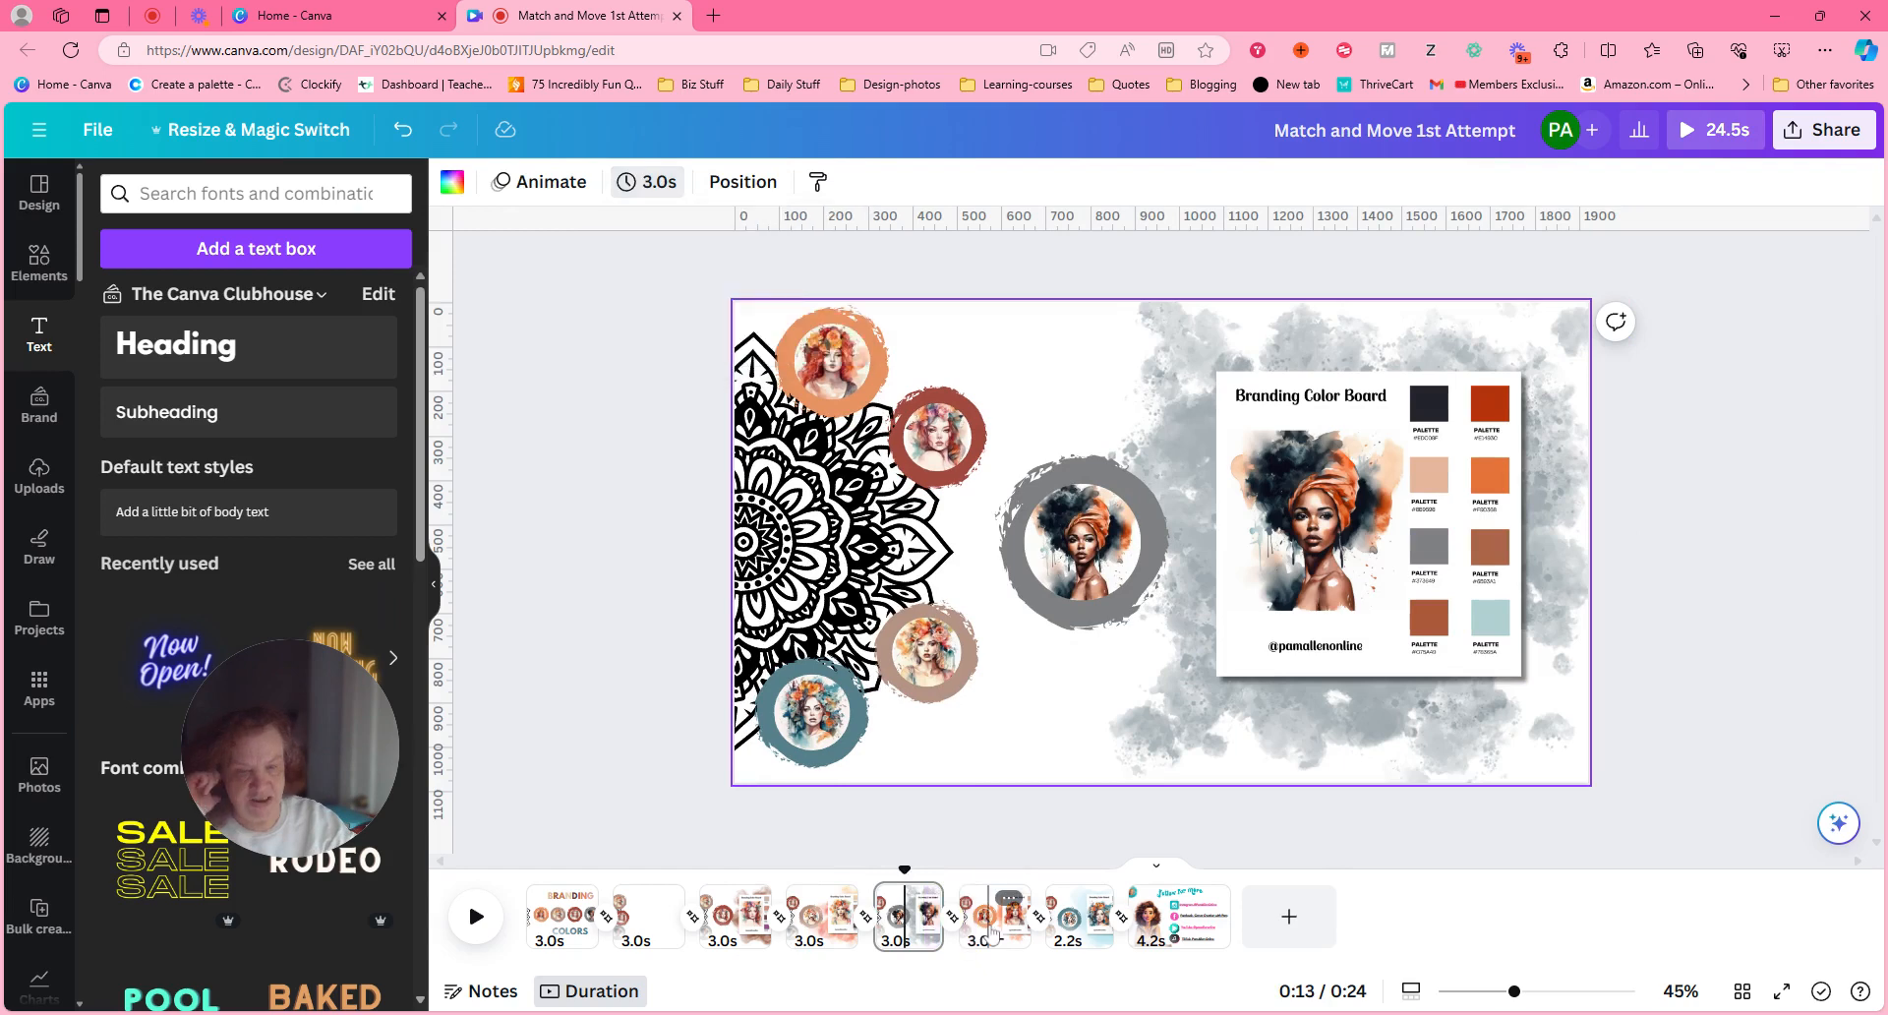
click(993, 935)
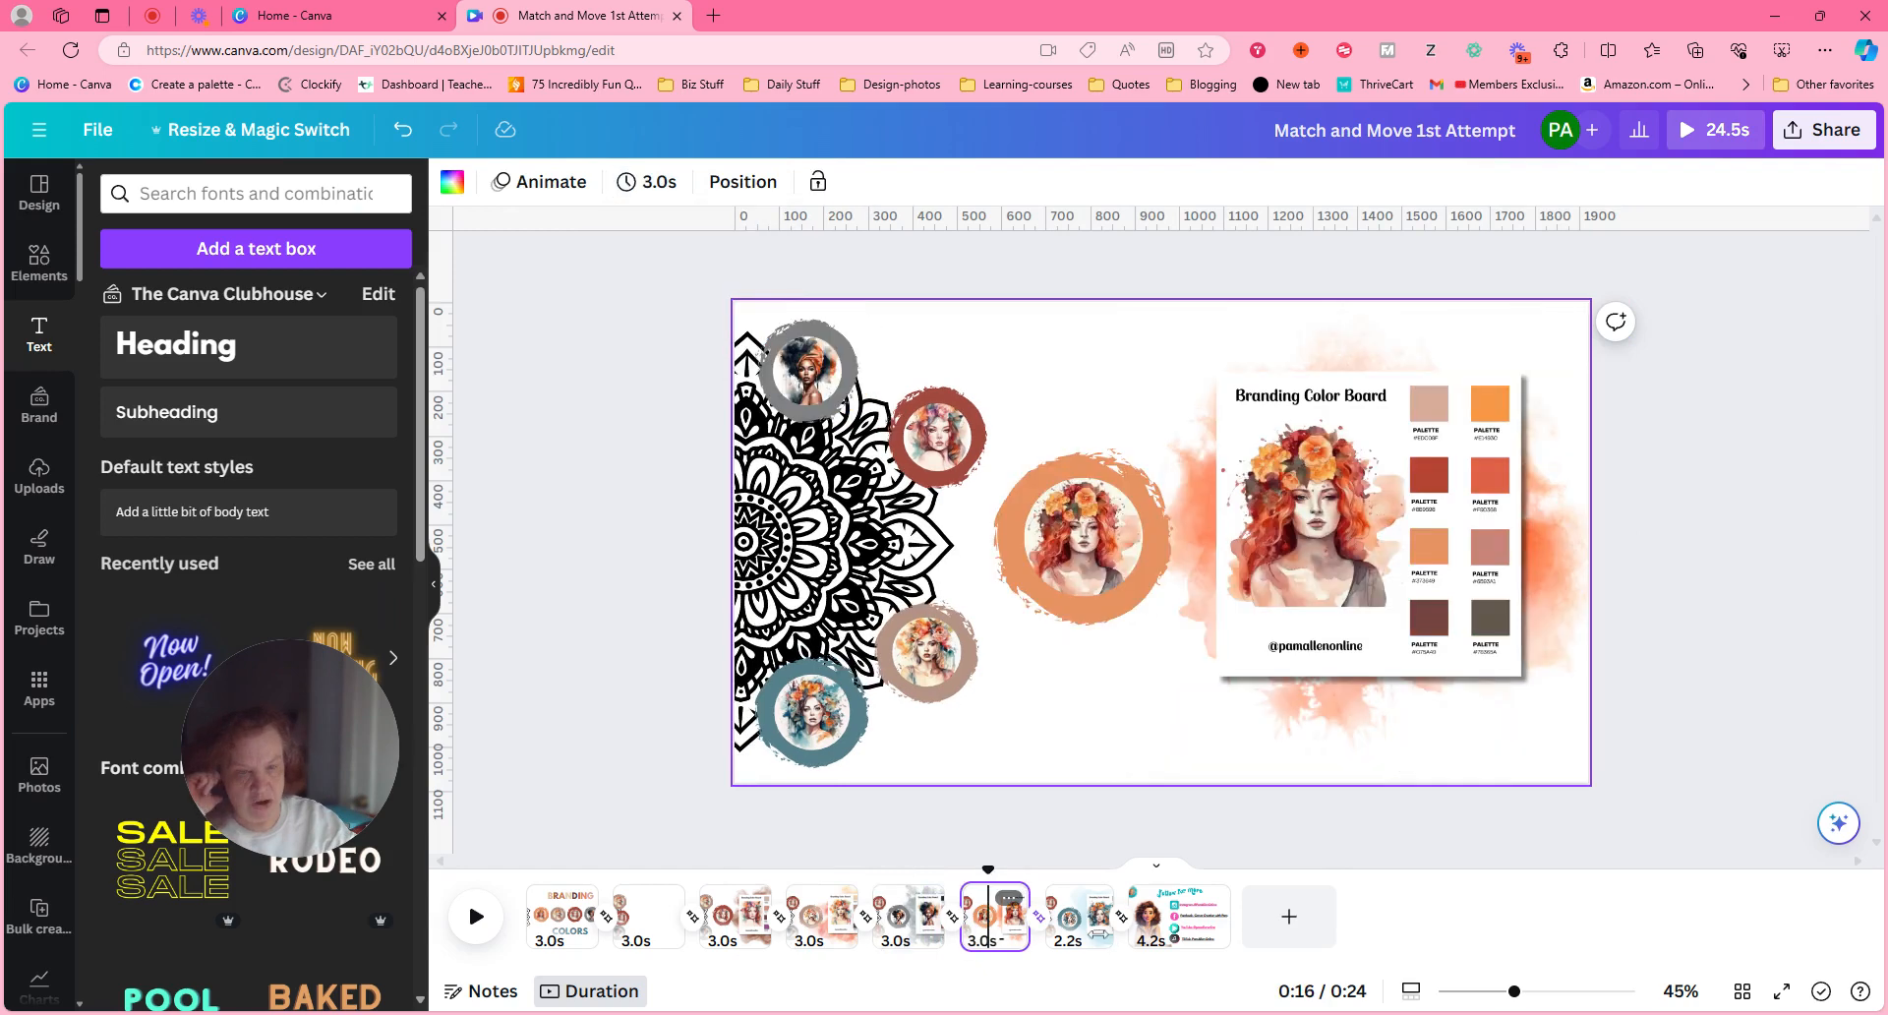
click(1548, 548)
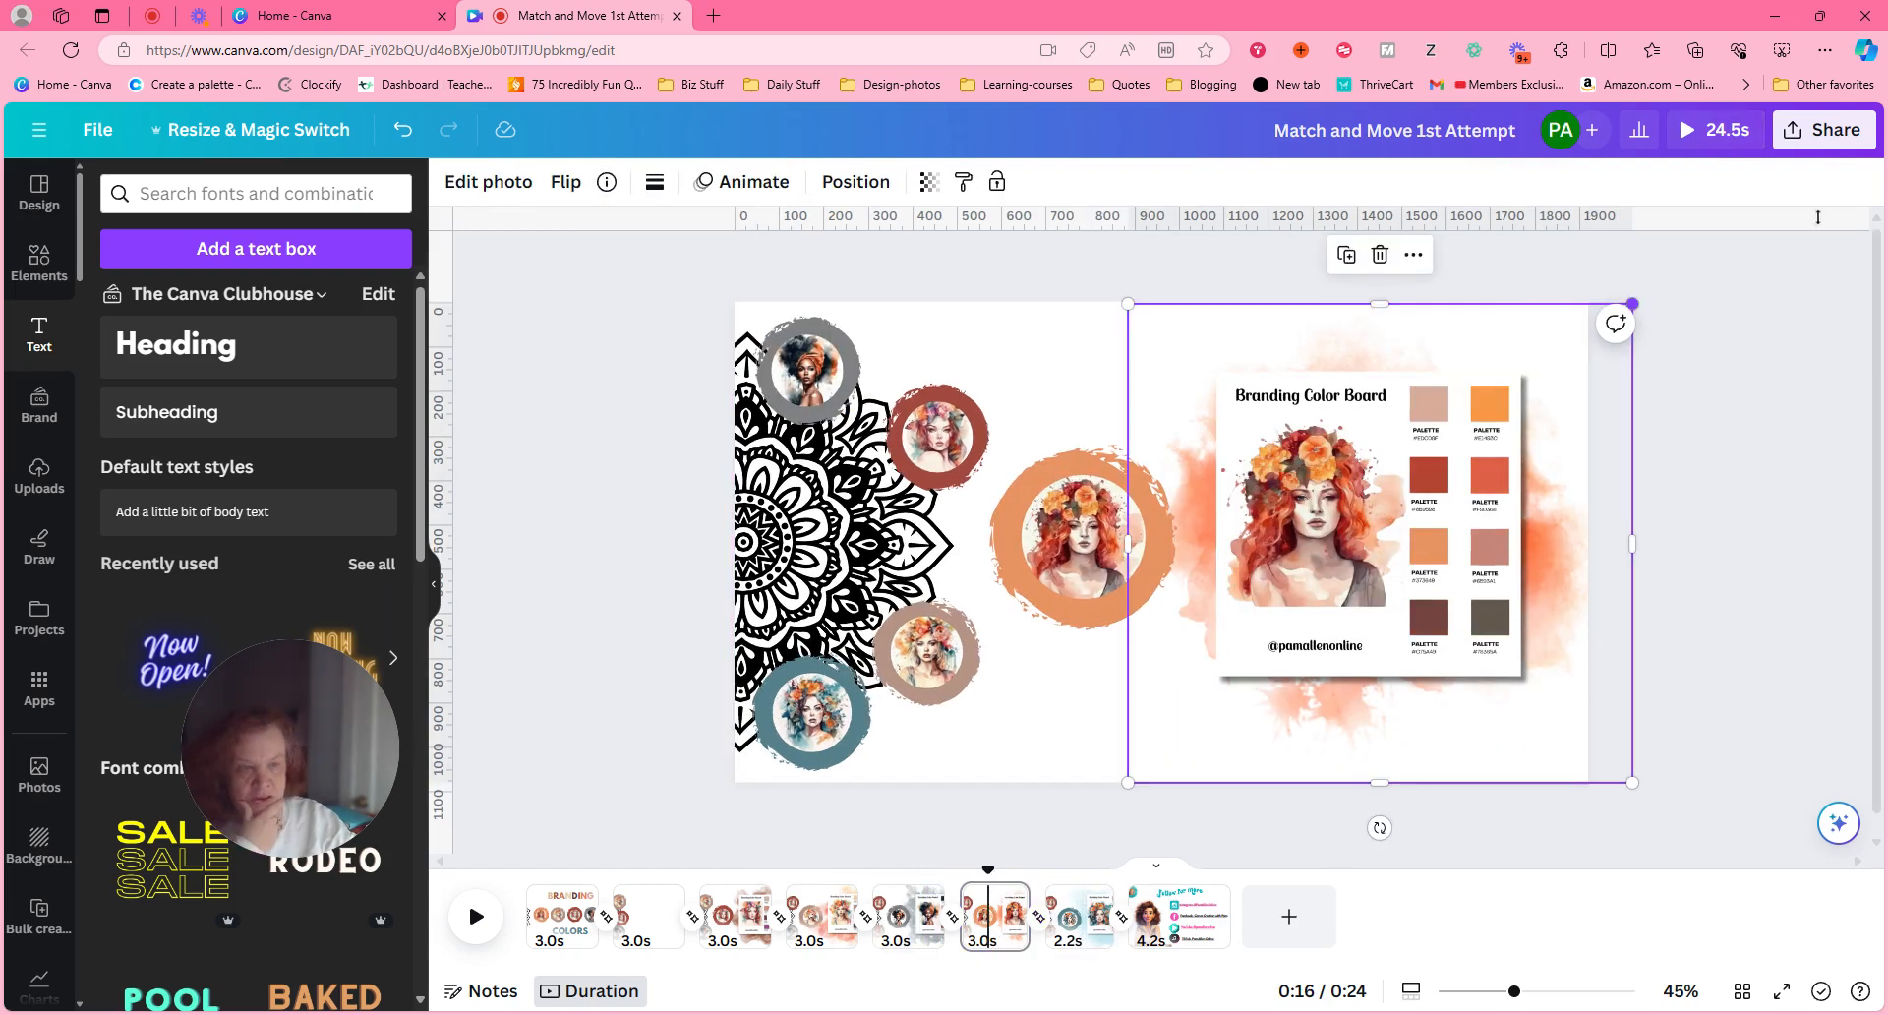
drag(1632, 304, 1829, 233)
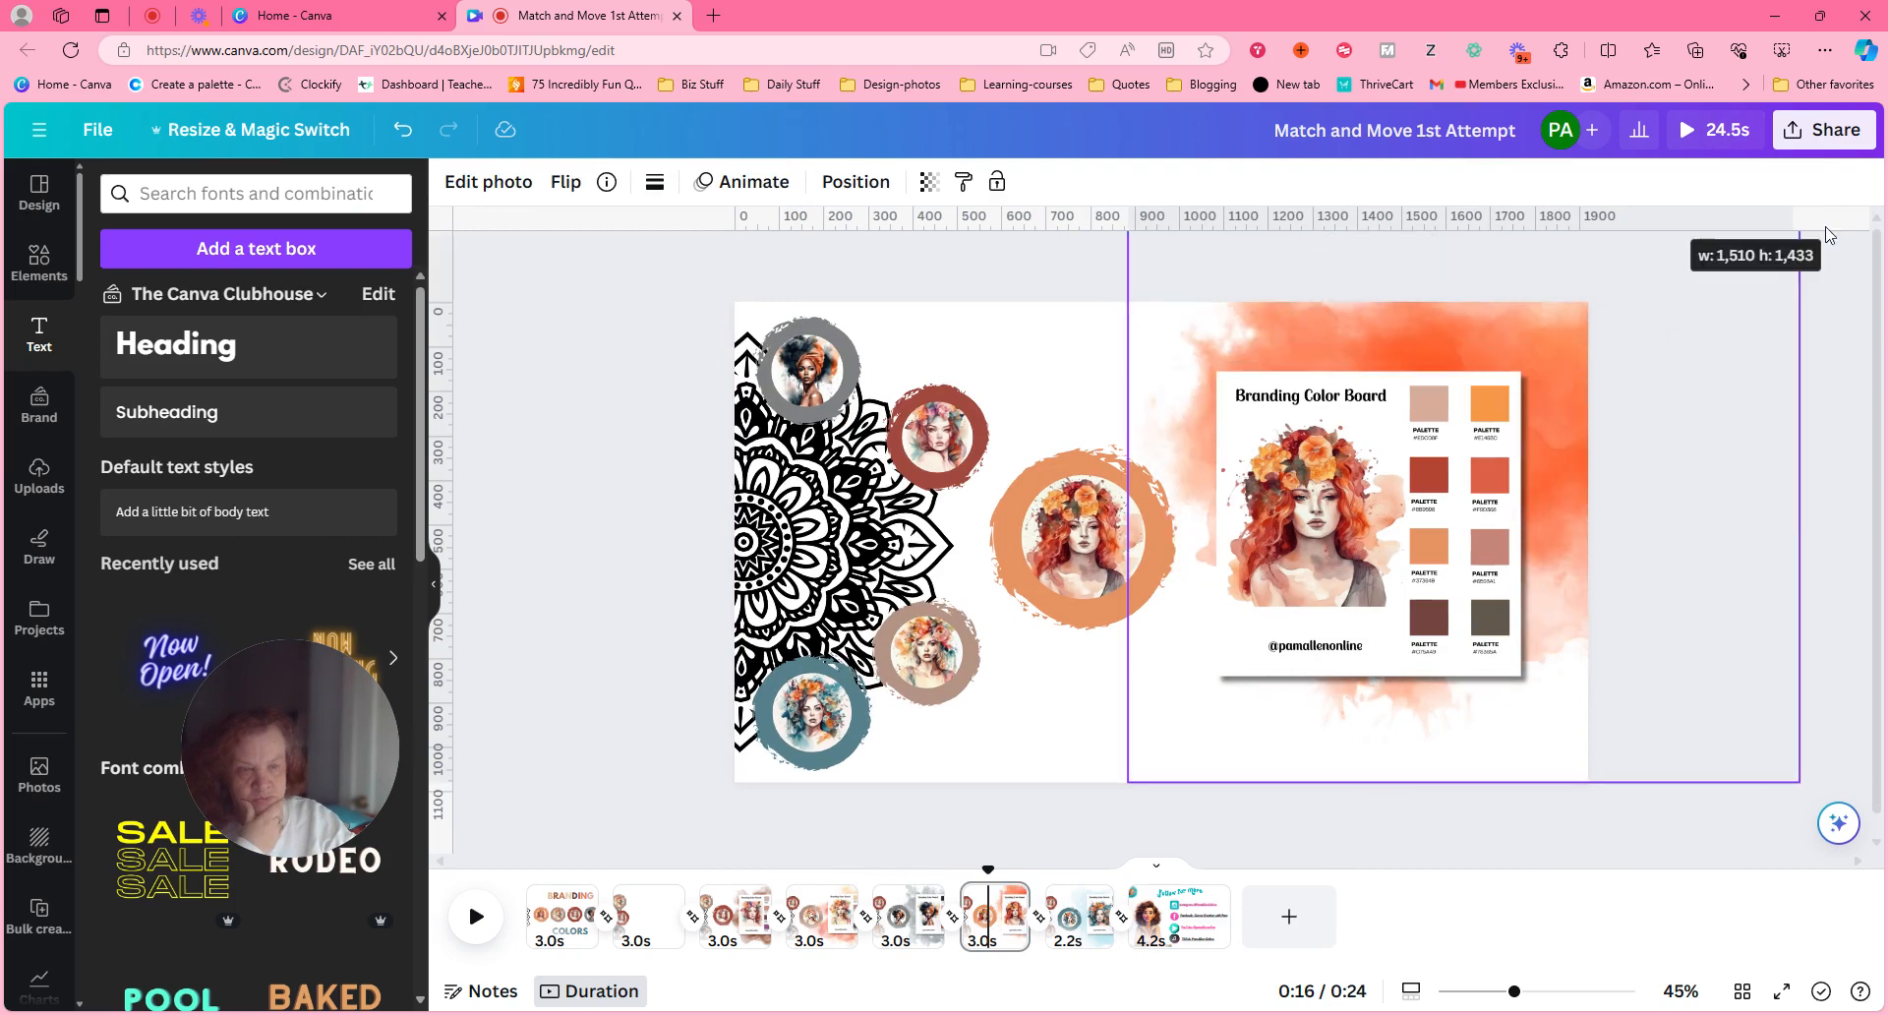
drag(1493, 404, 1522, 415)
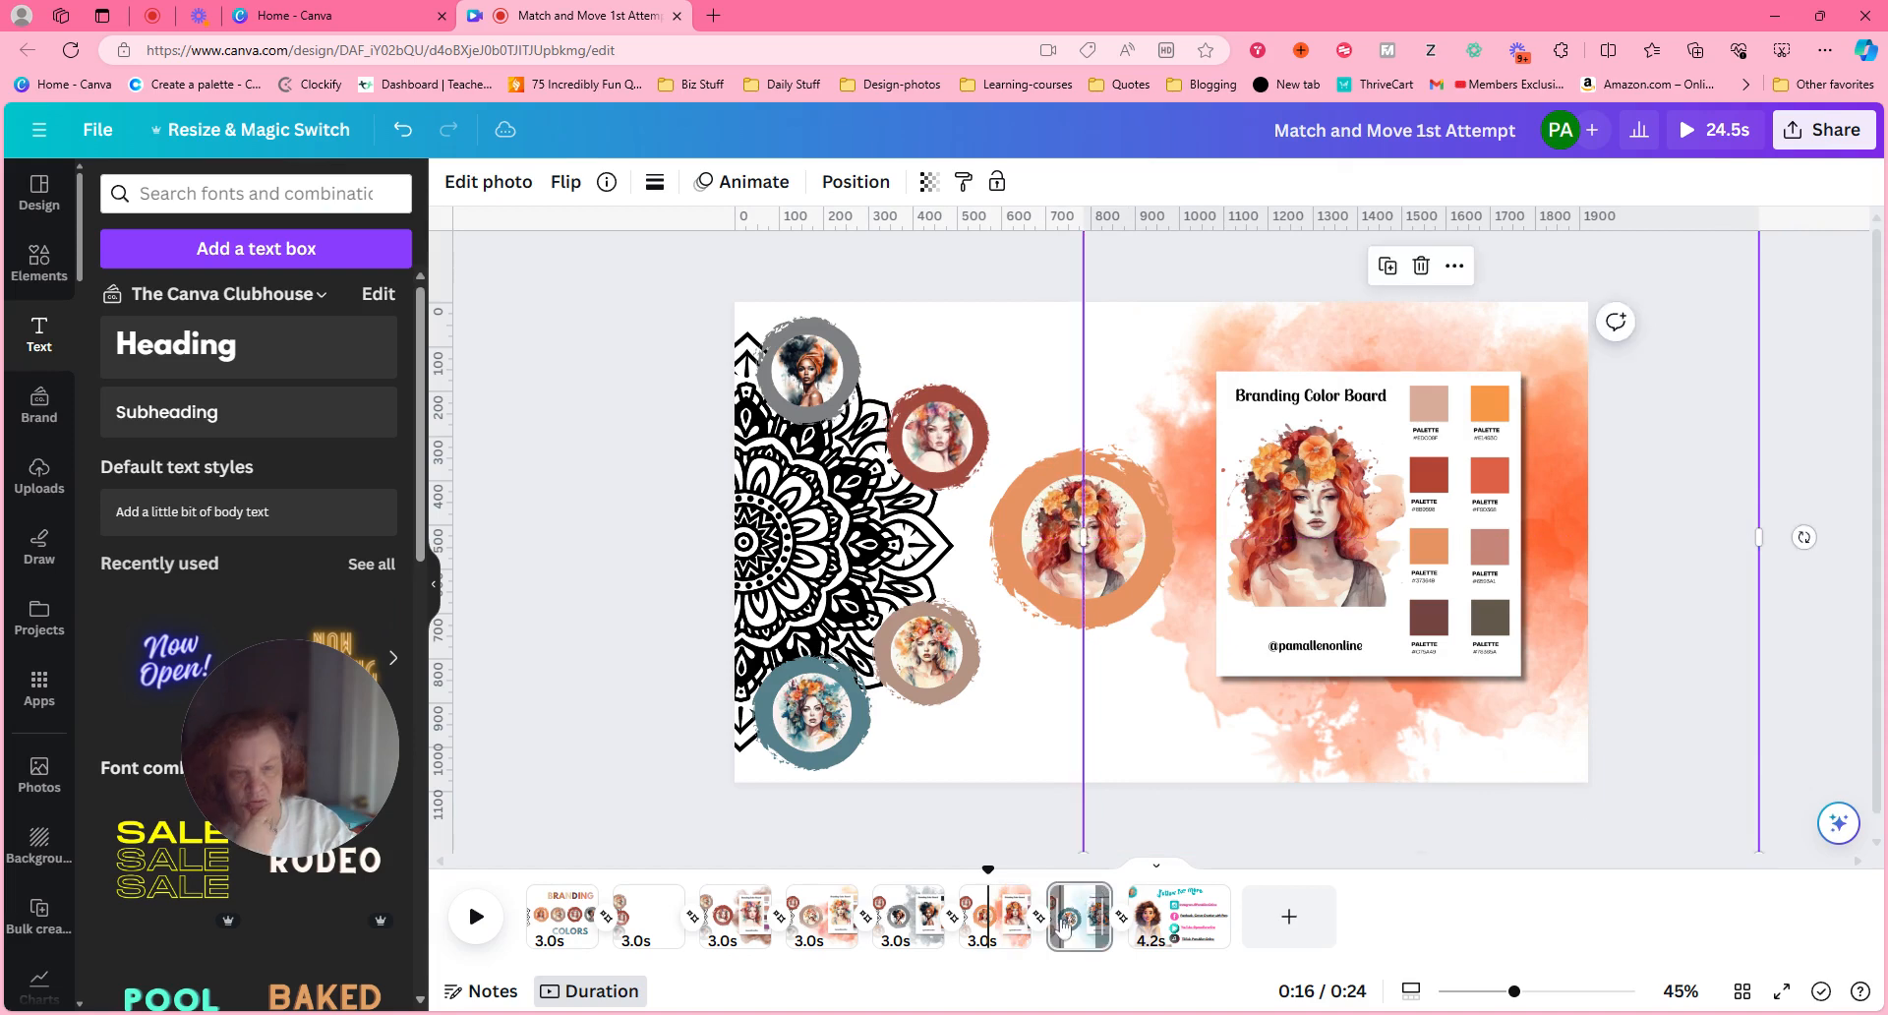
Step: View page 7 and check which transitions are applied between the pages, from the first page through to the last
click(1085, 937)
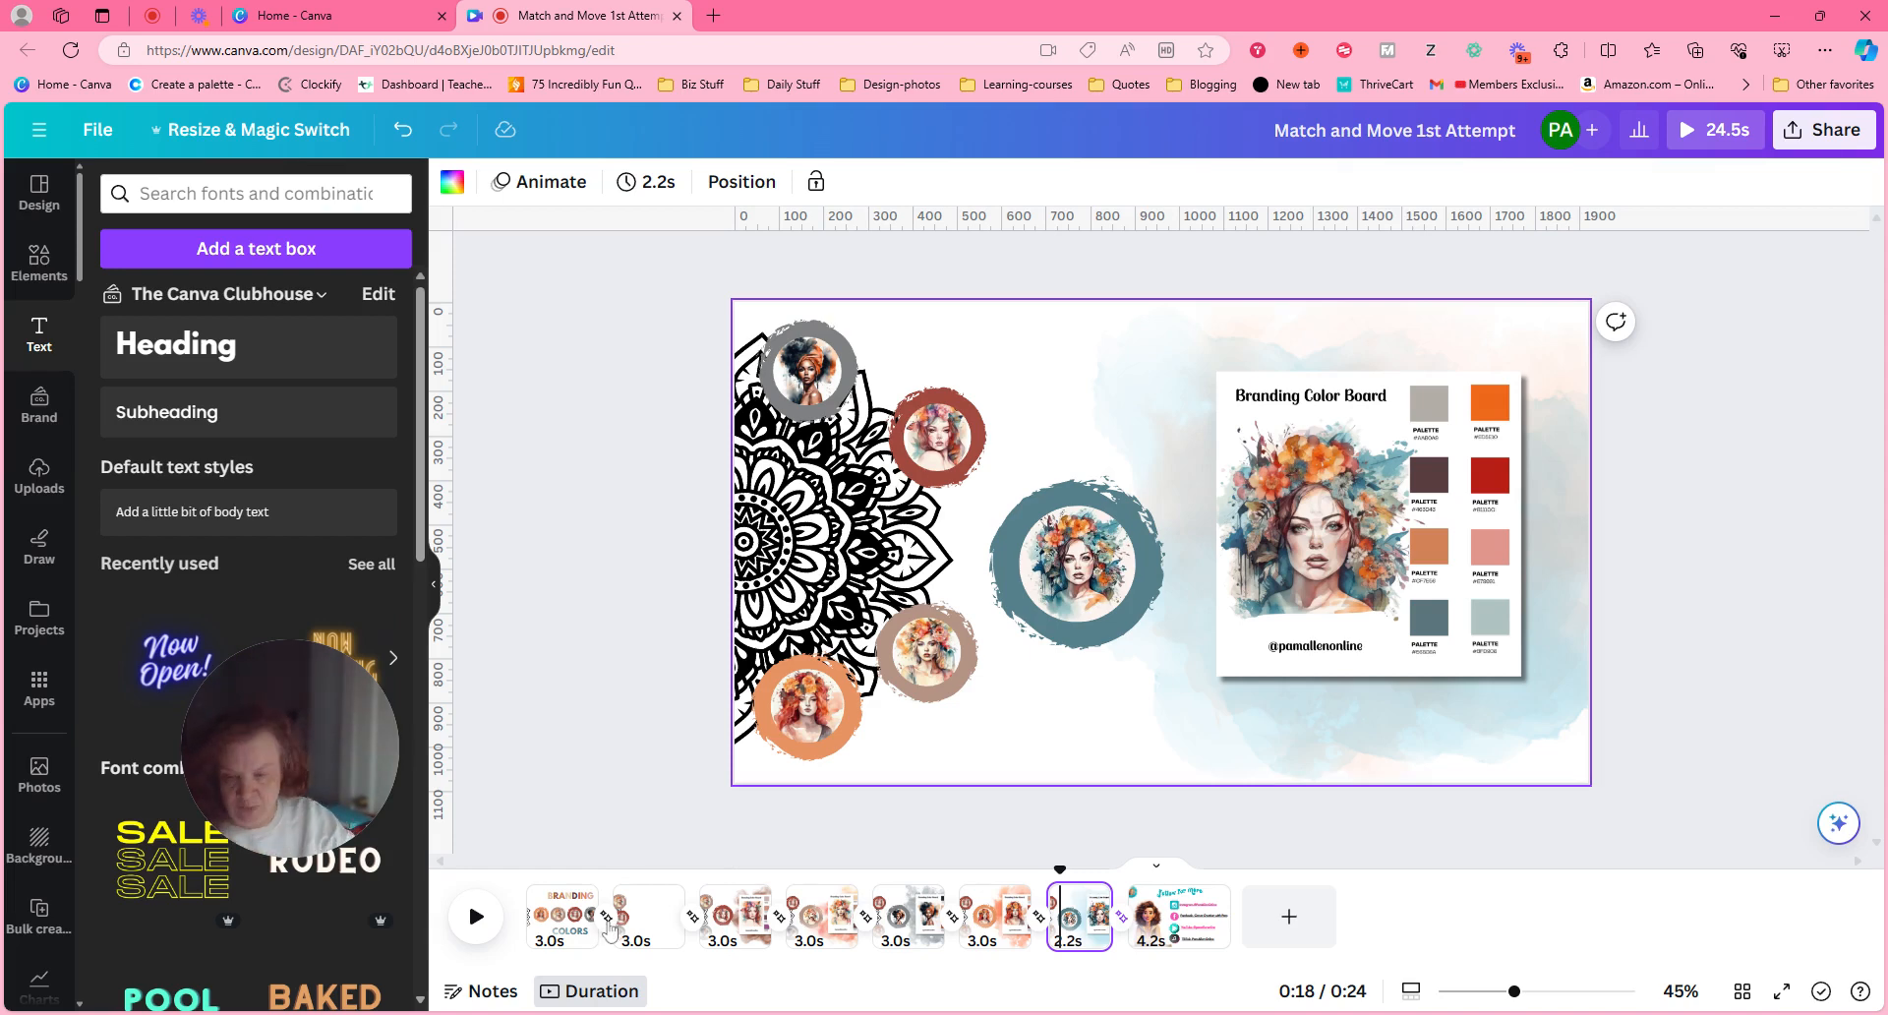
mouse_move(628, 934)
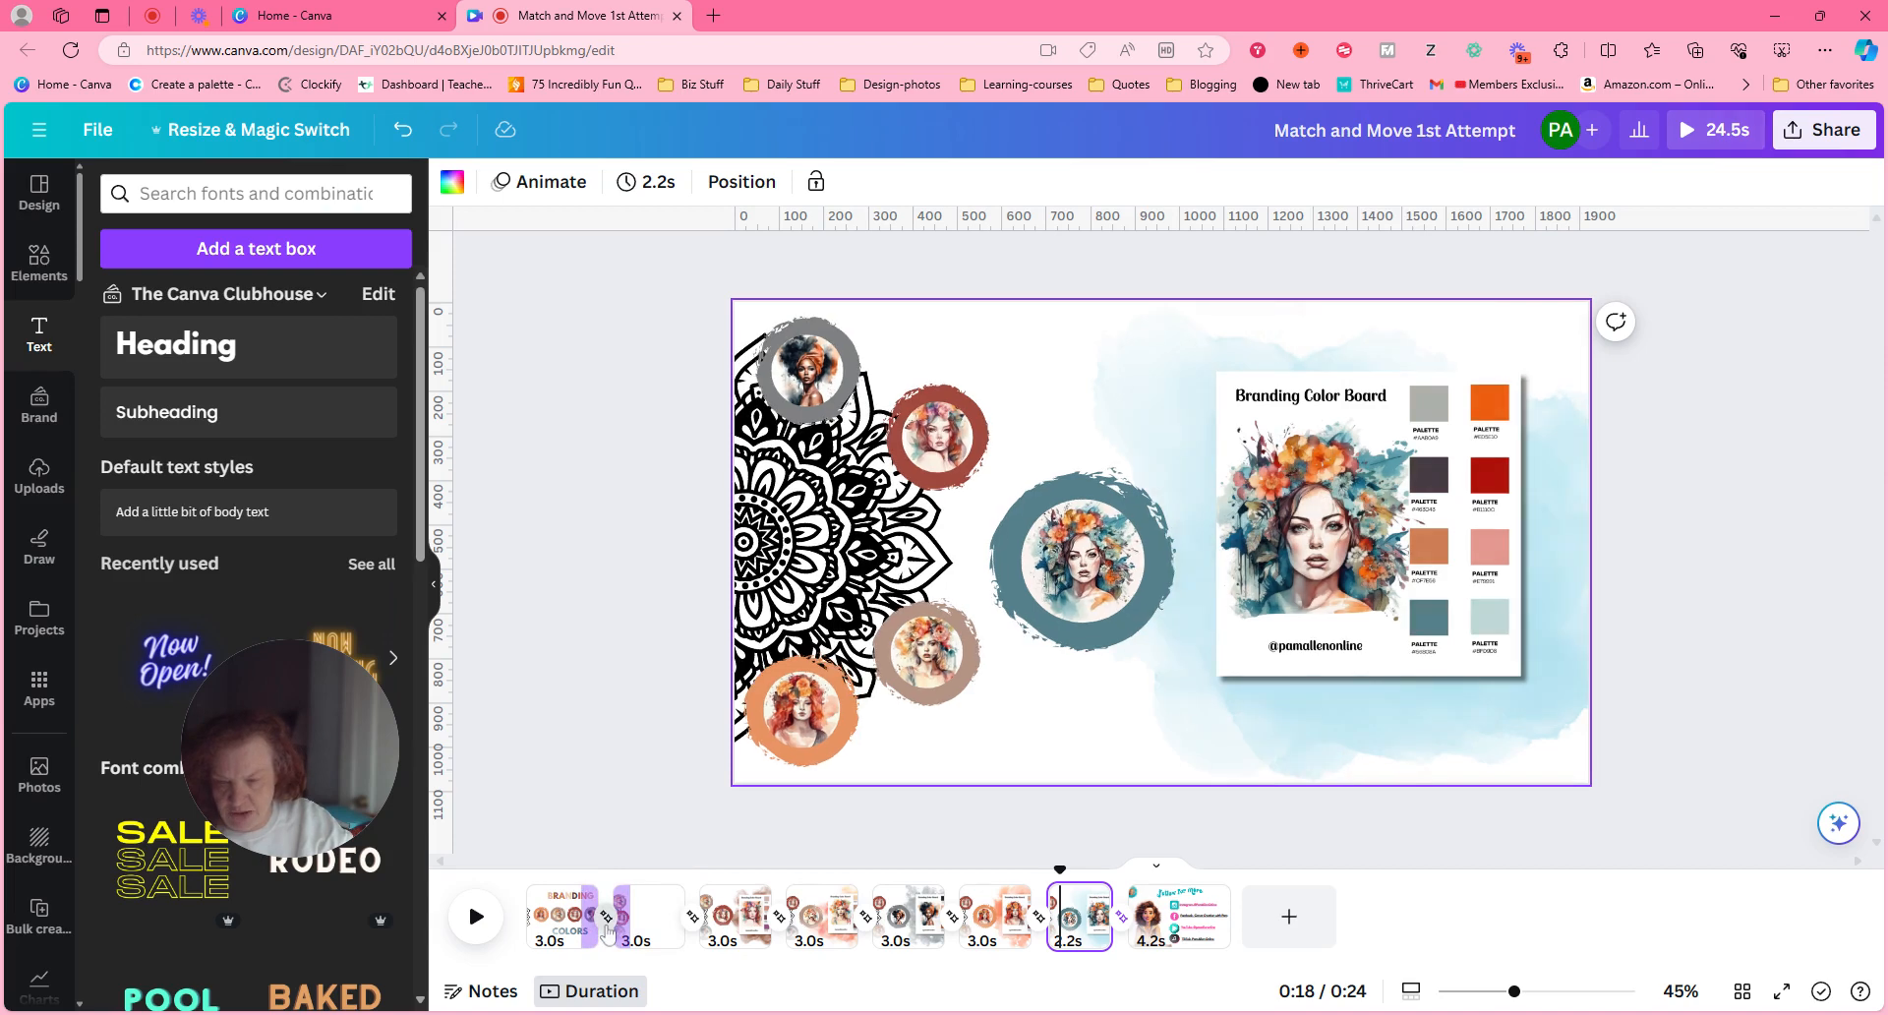
click(608, 929)
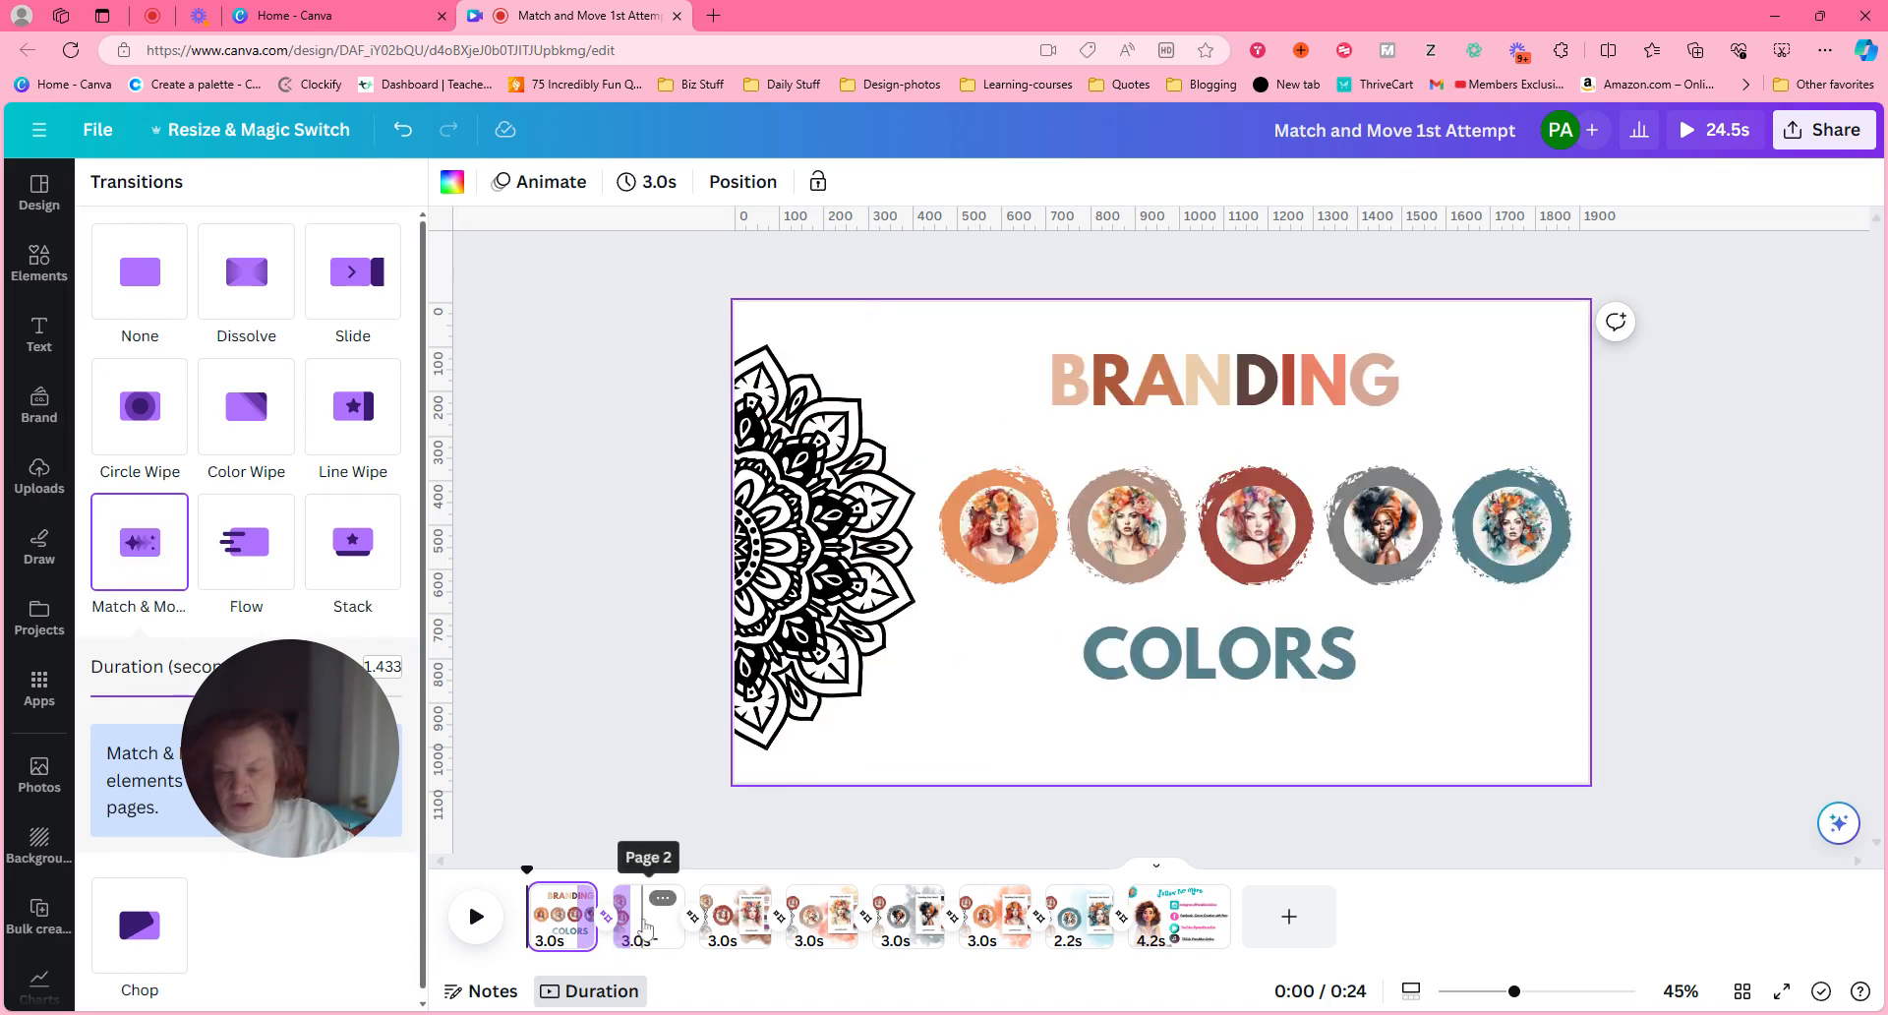
click(694, 918)
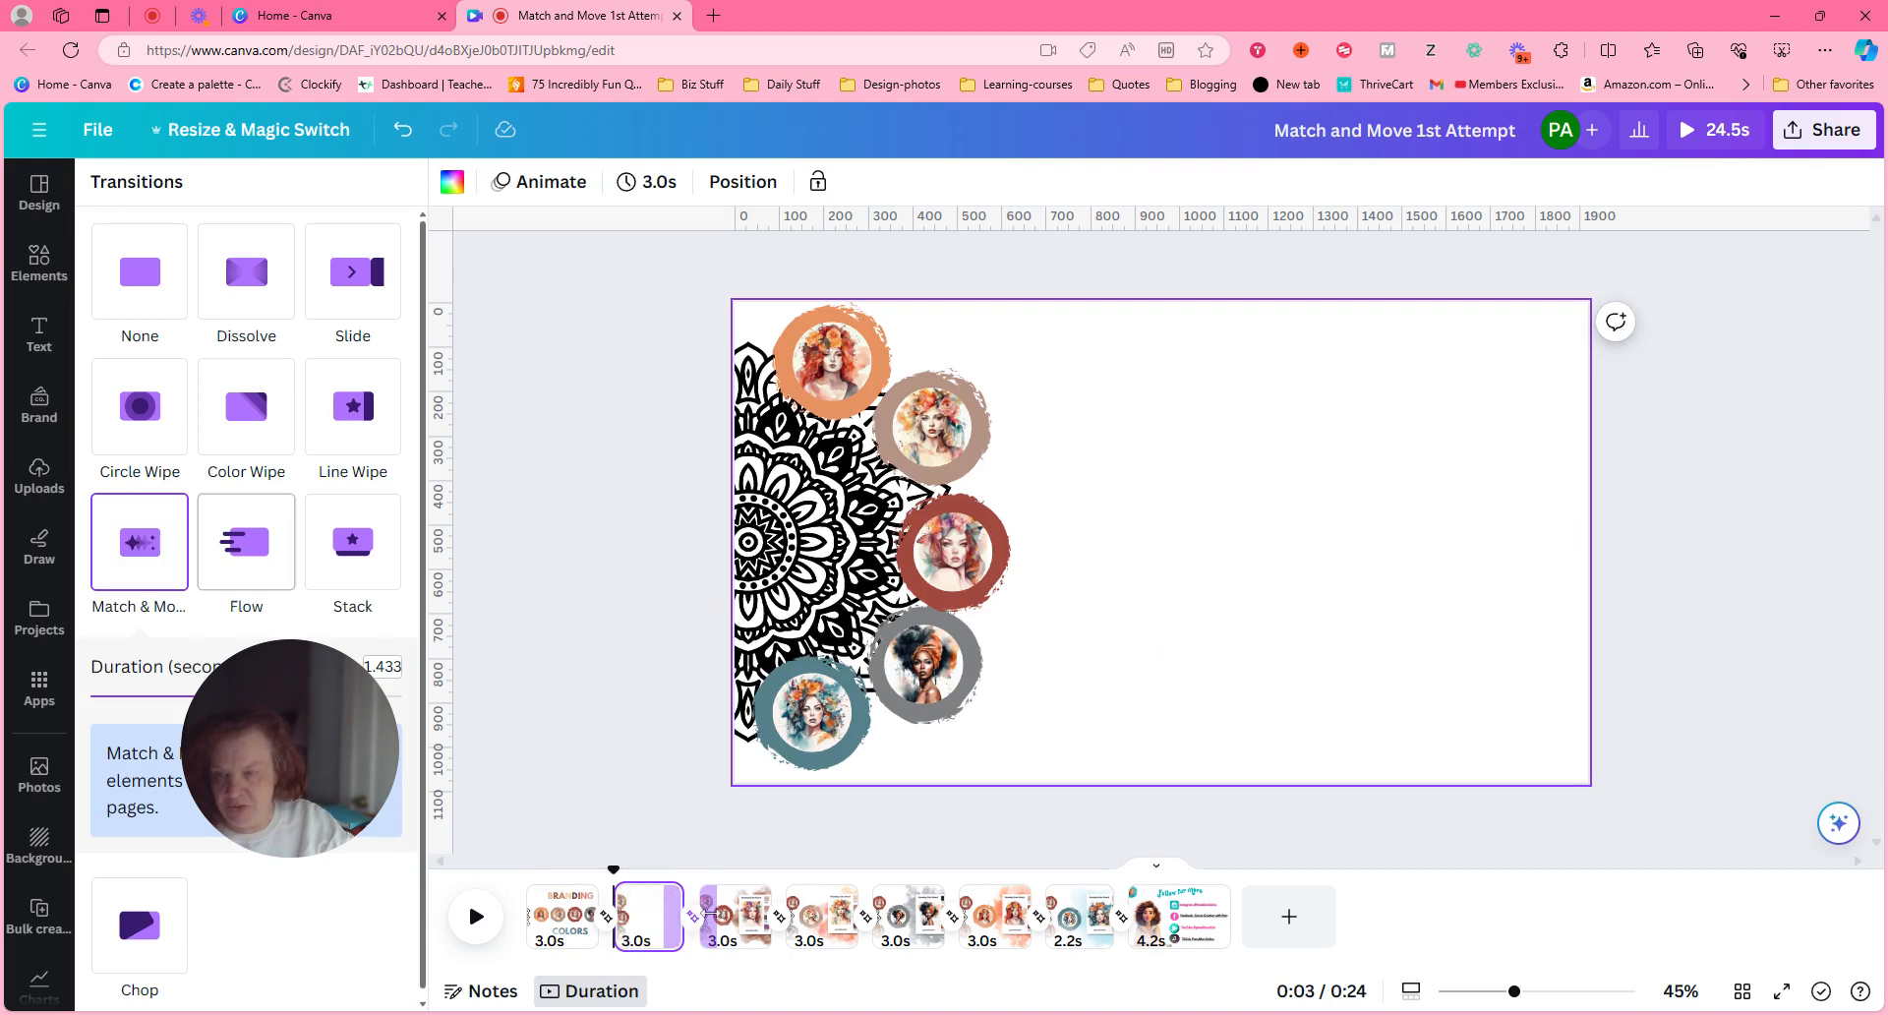
click(782, 924)
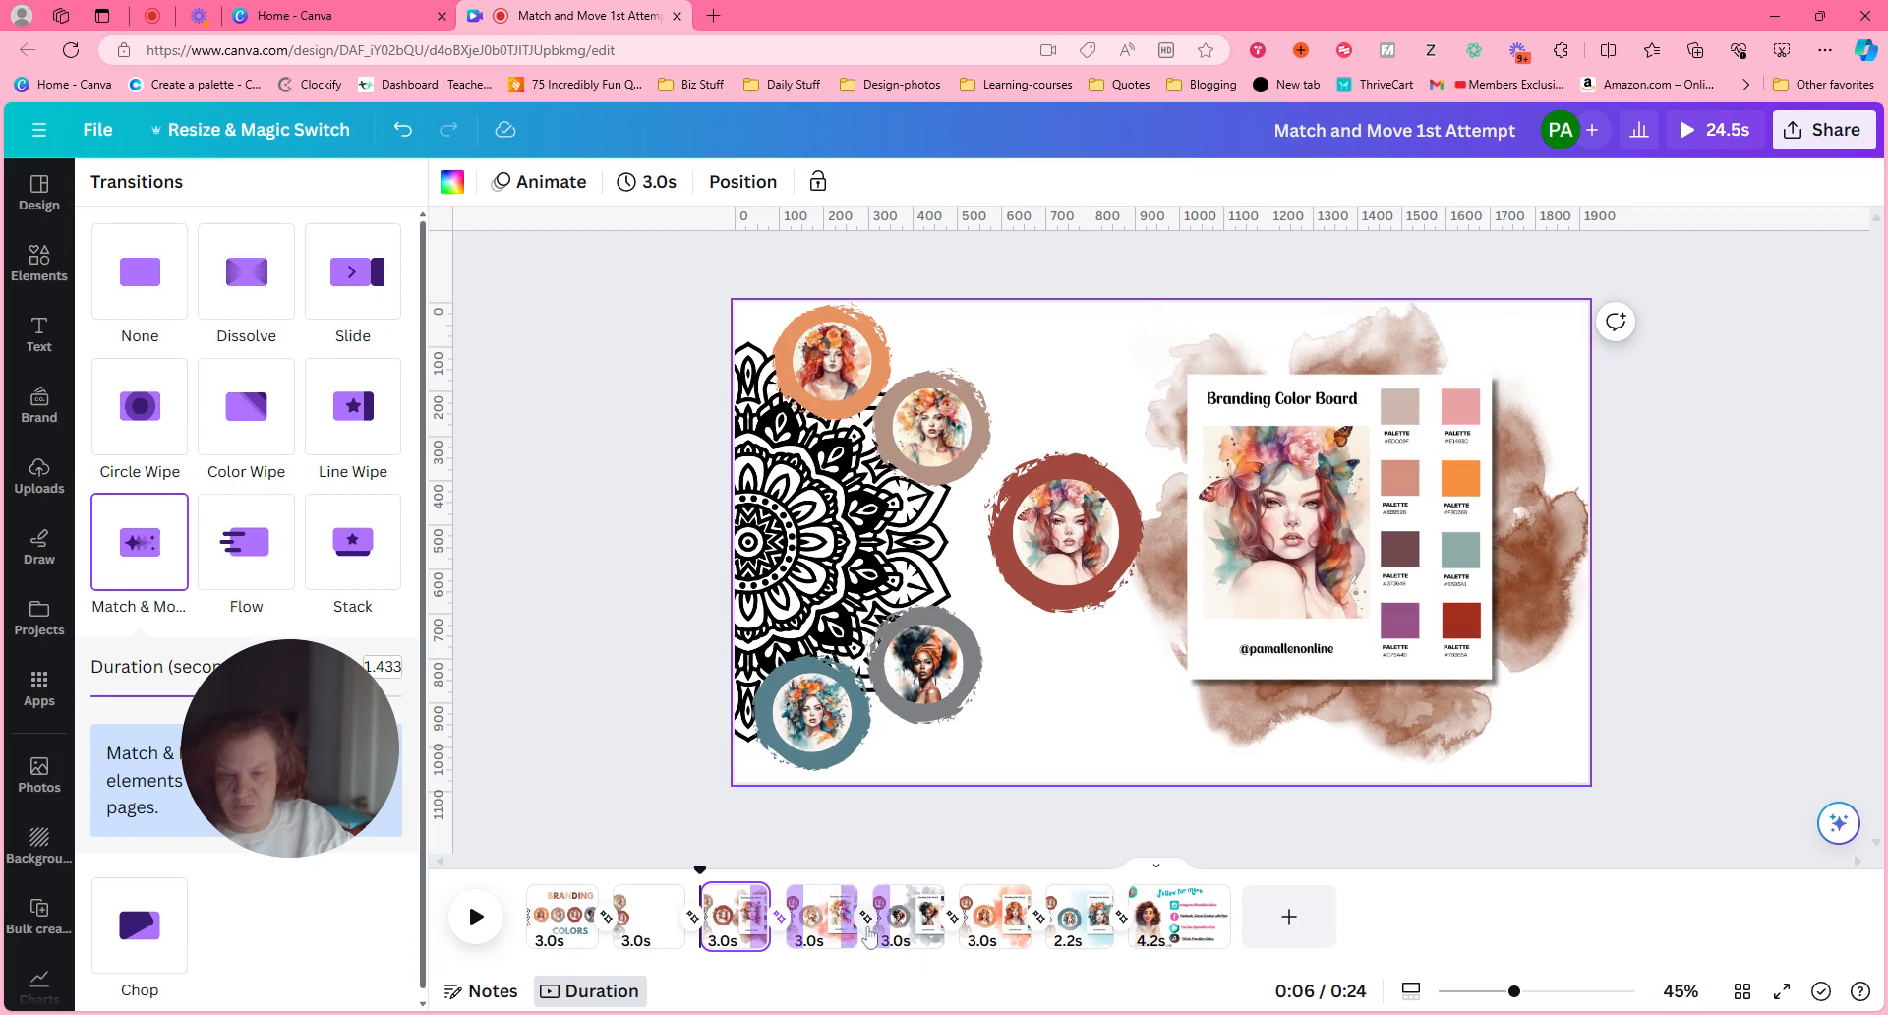
click(821, 917)
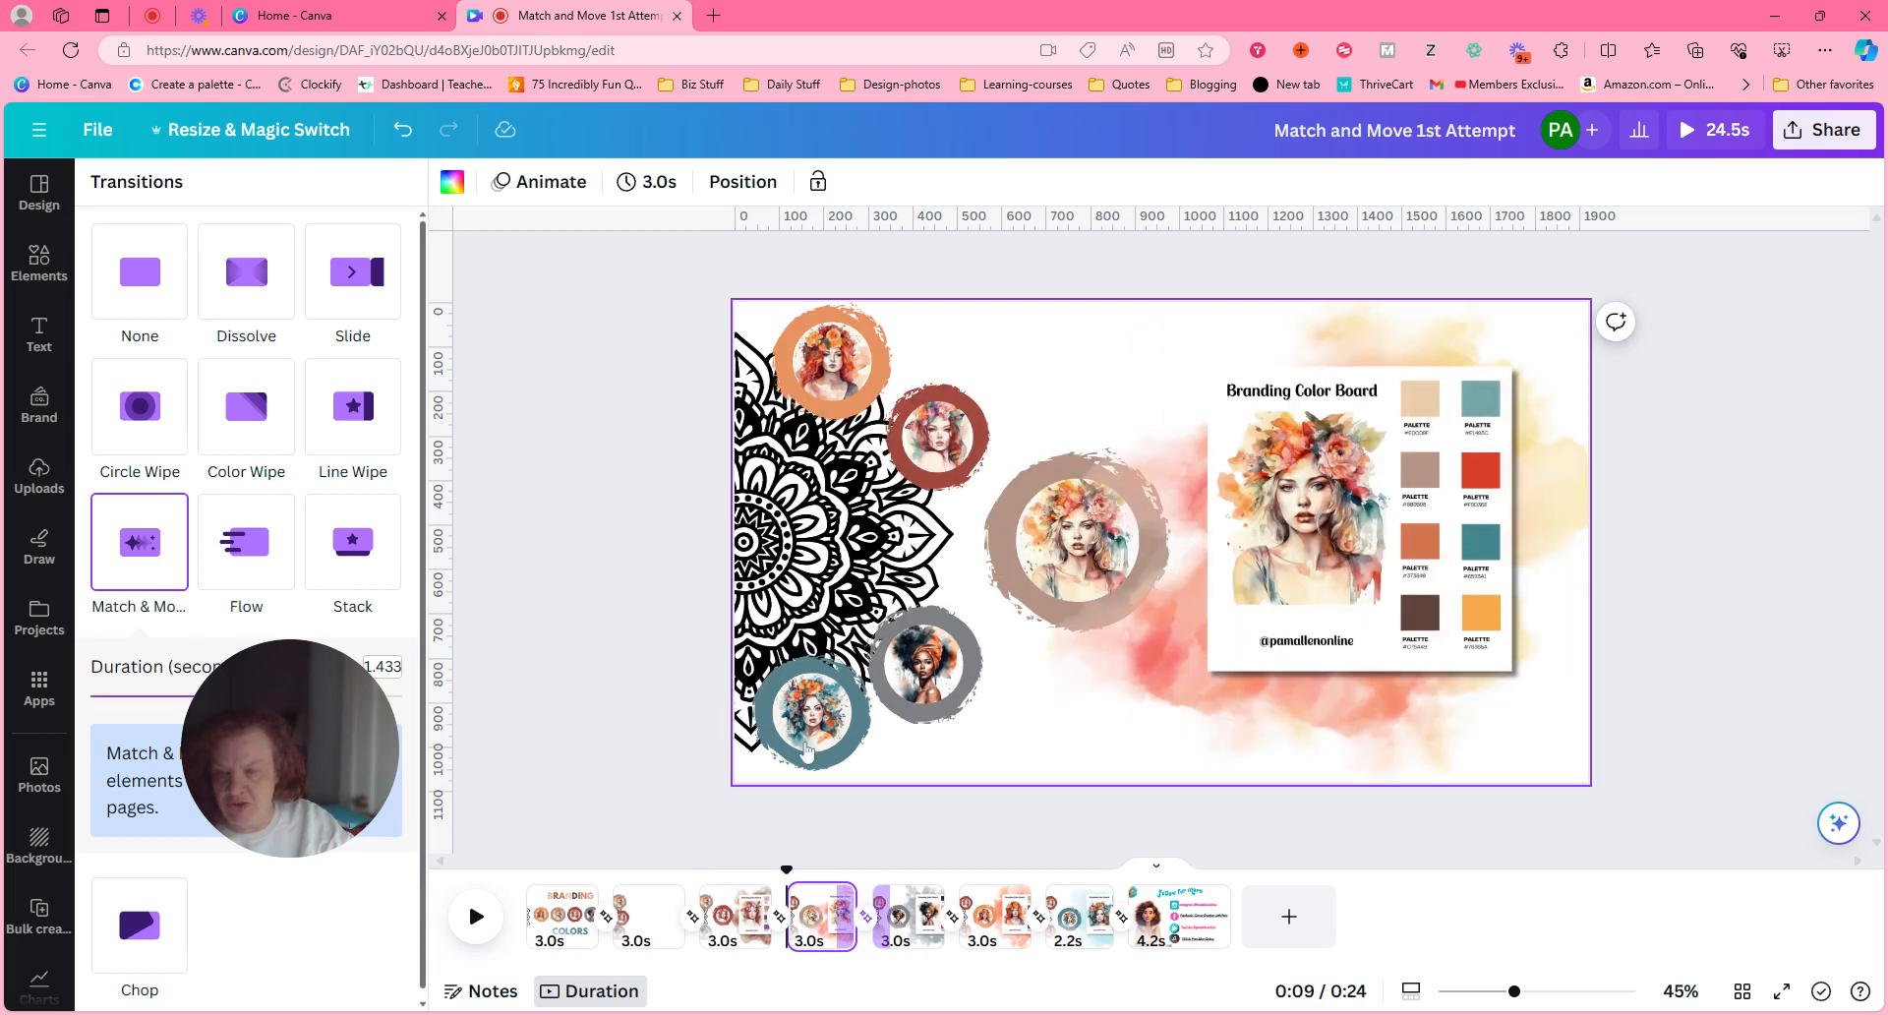
click(905, 917)
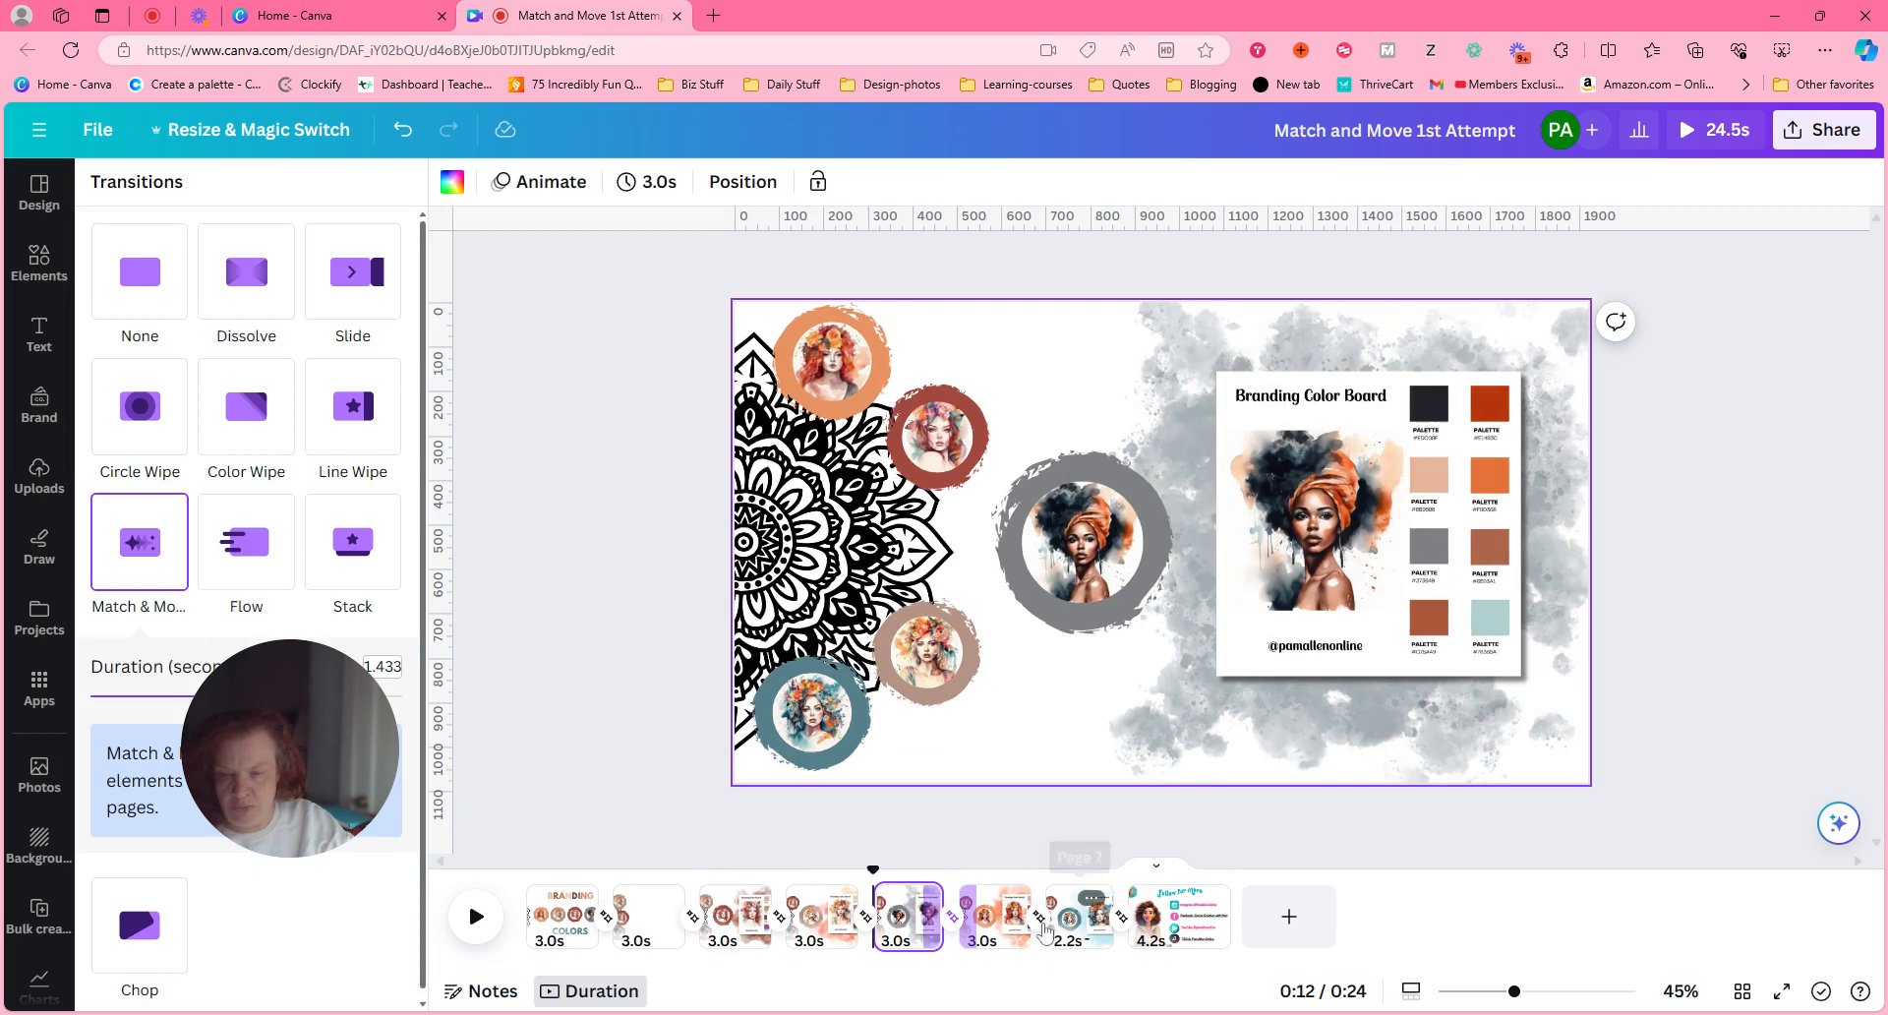
click(1039, 919)
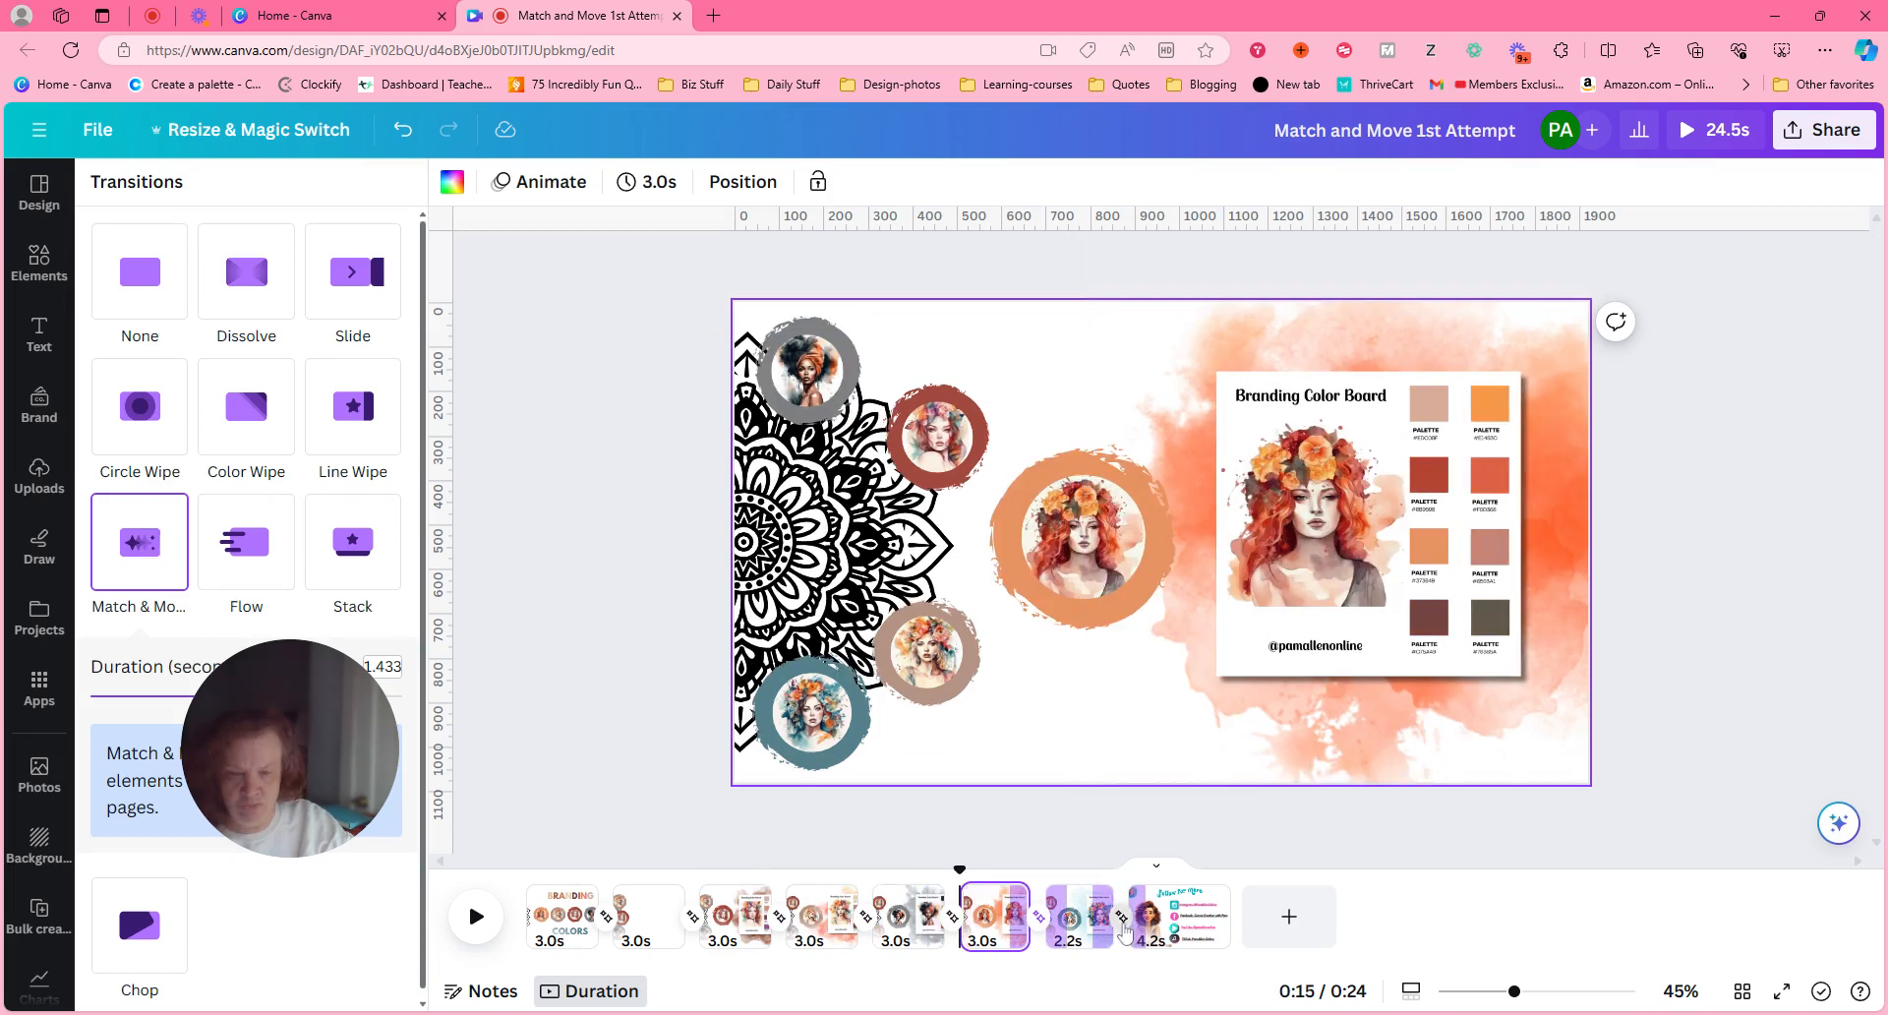
click(1124, 923)
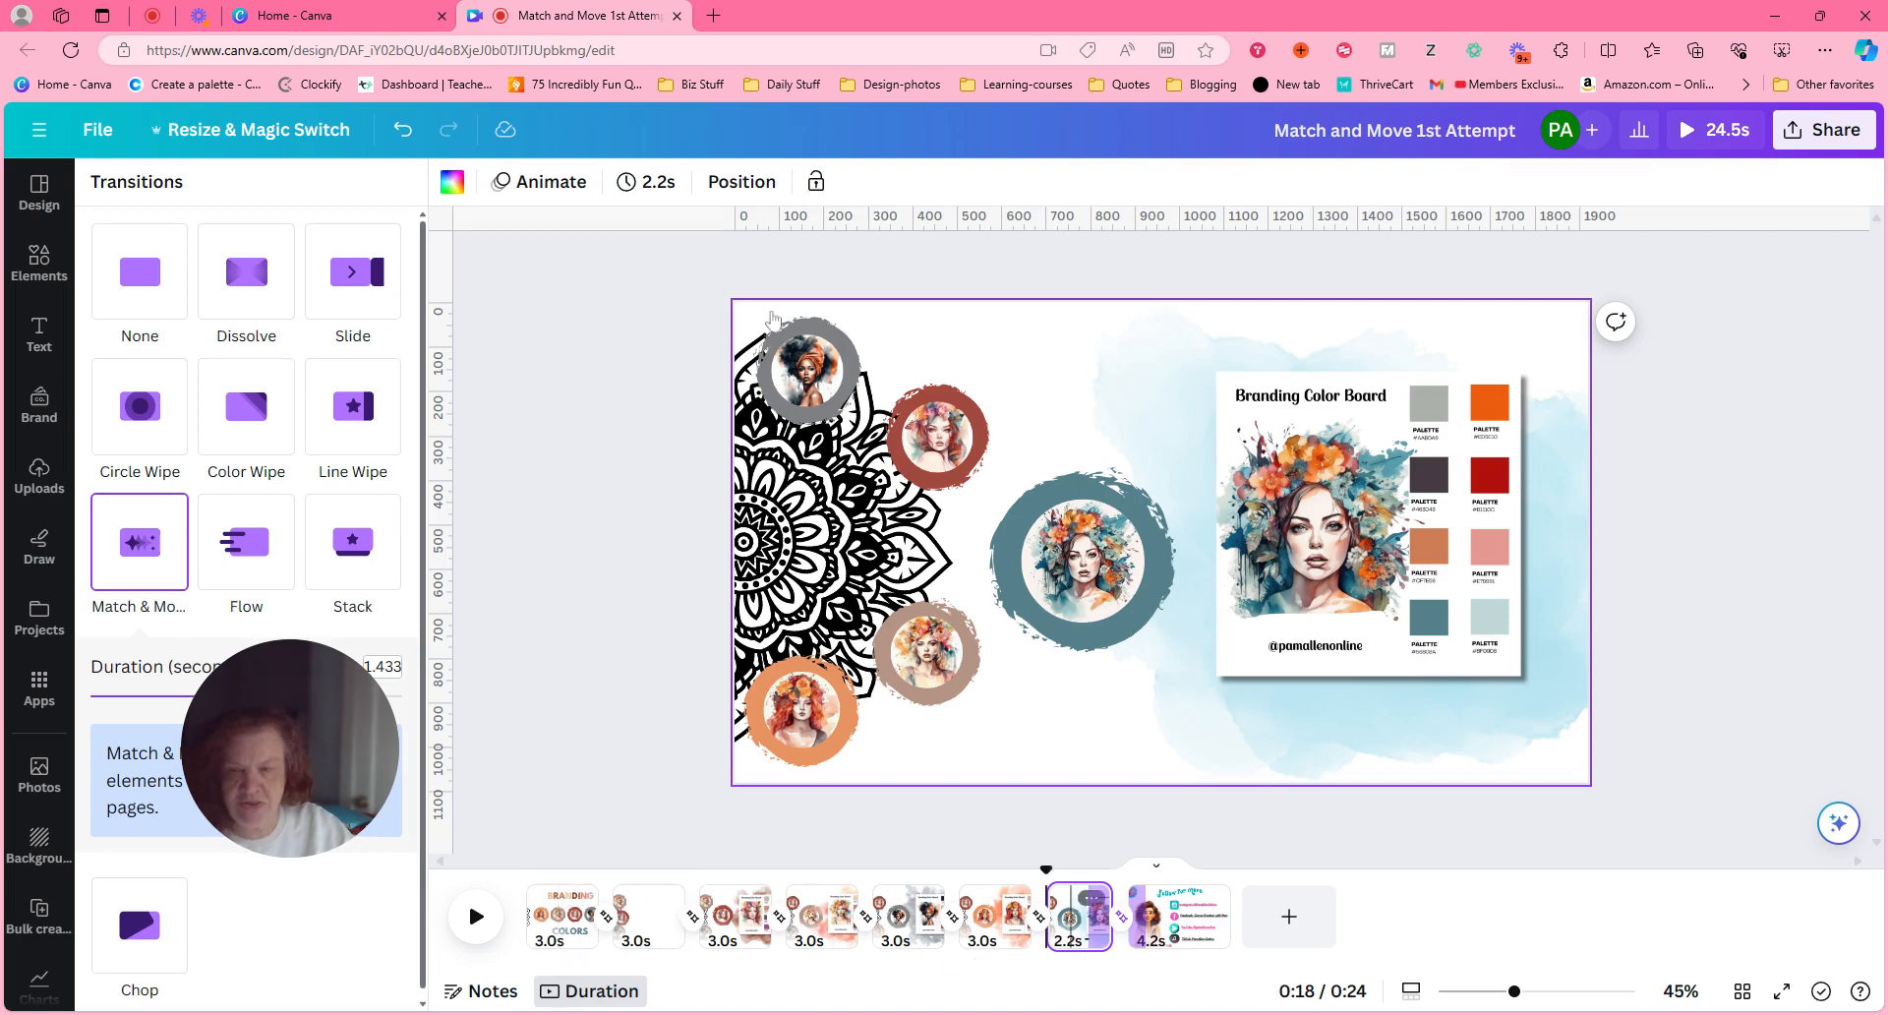
Step: Set the duration of page 7, the one with the teal-ringed portrait, to 3.0 seconds
click(681, 185)
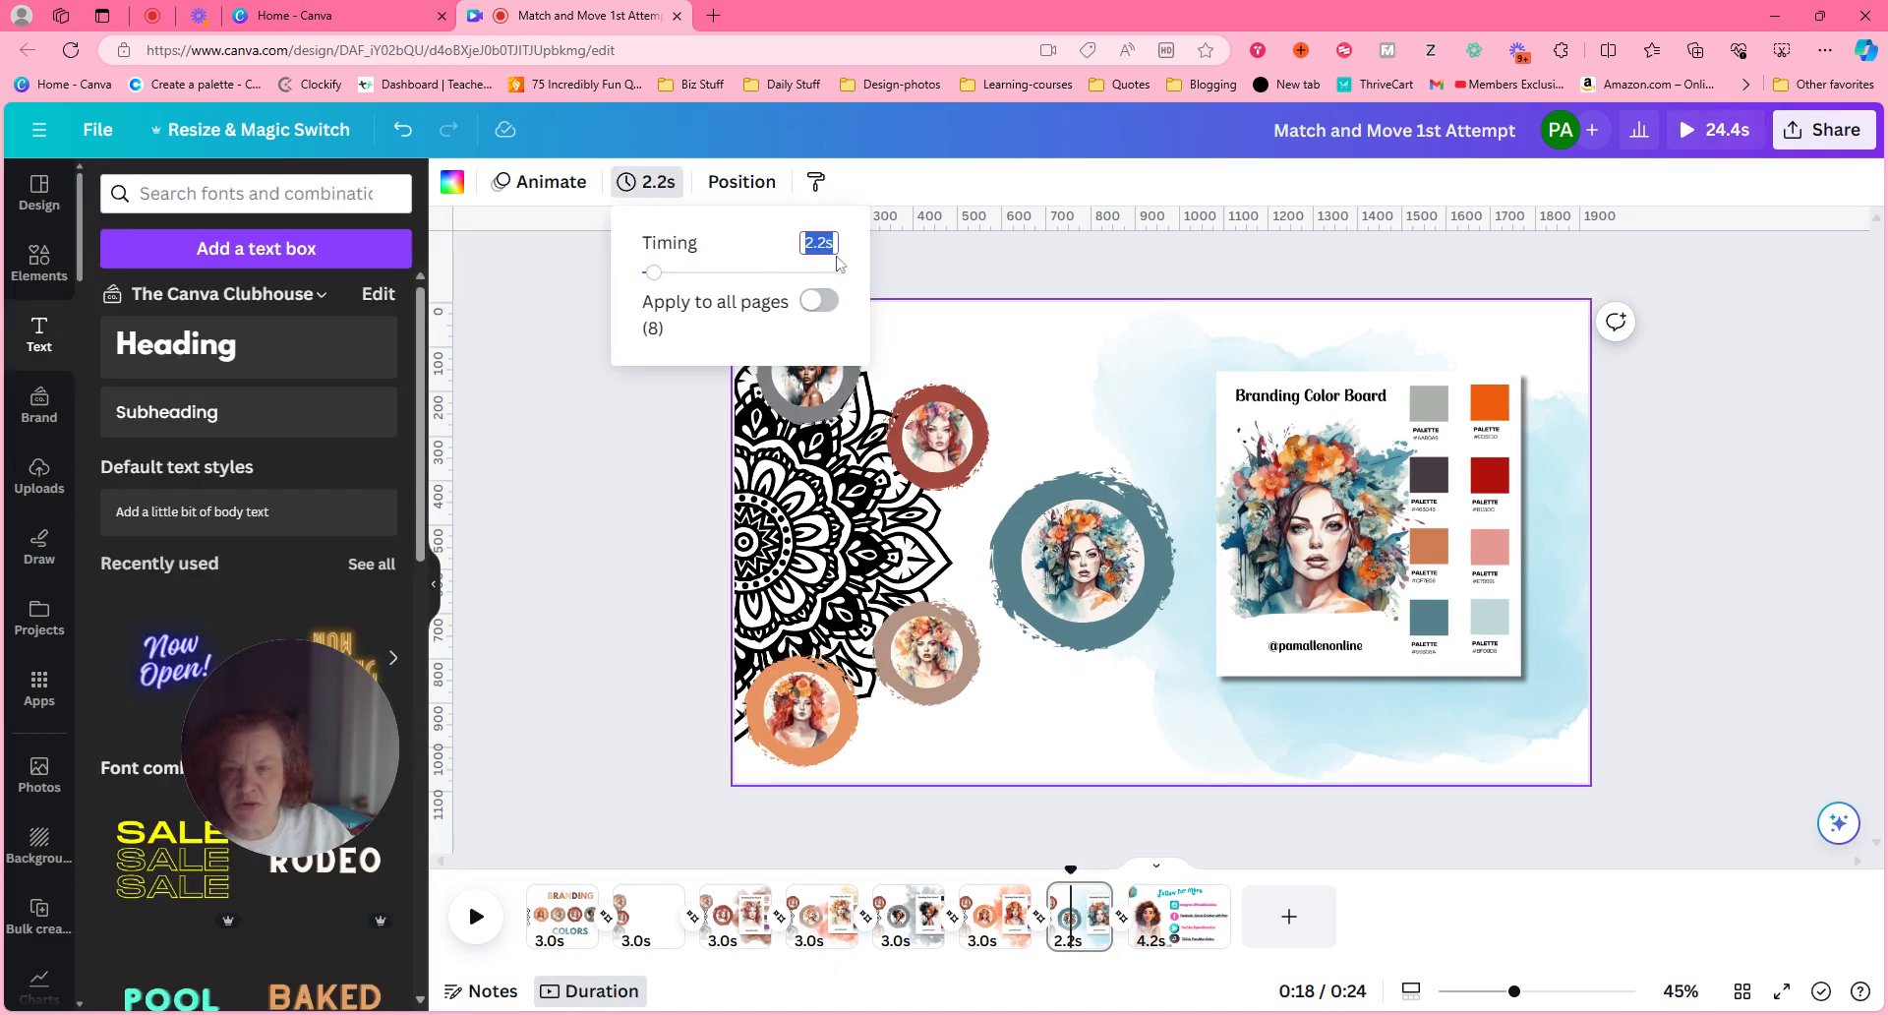
text(3)
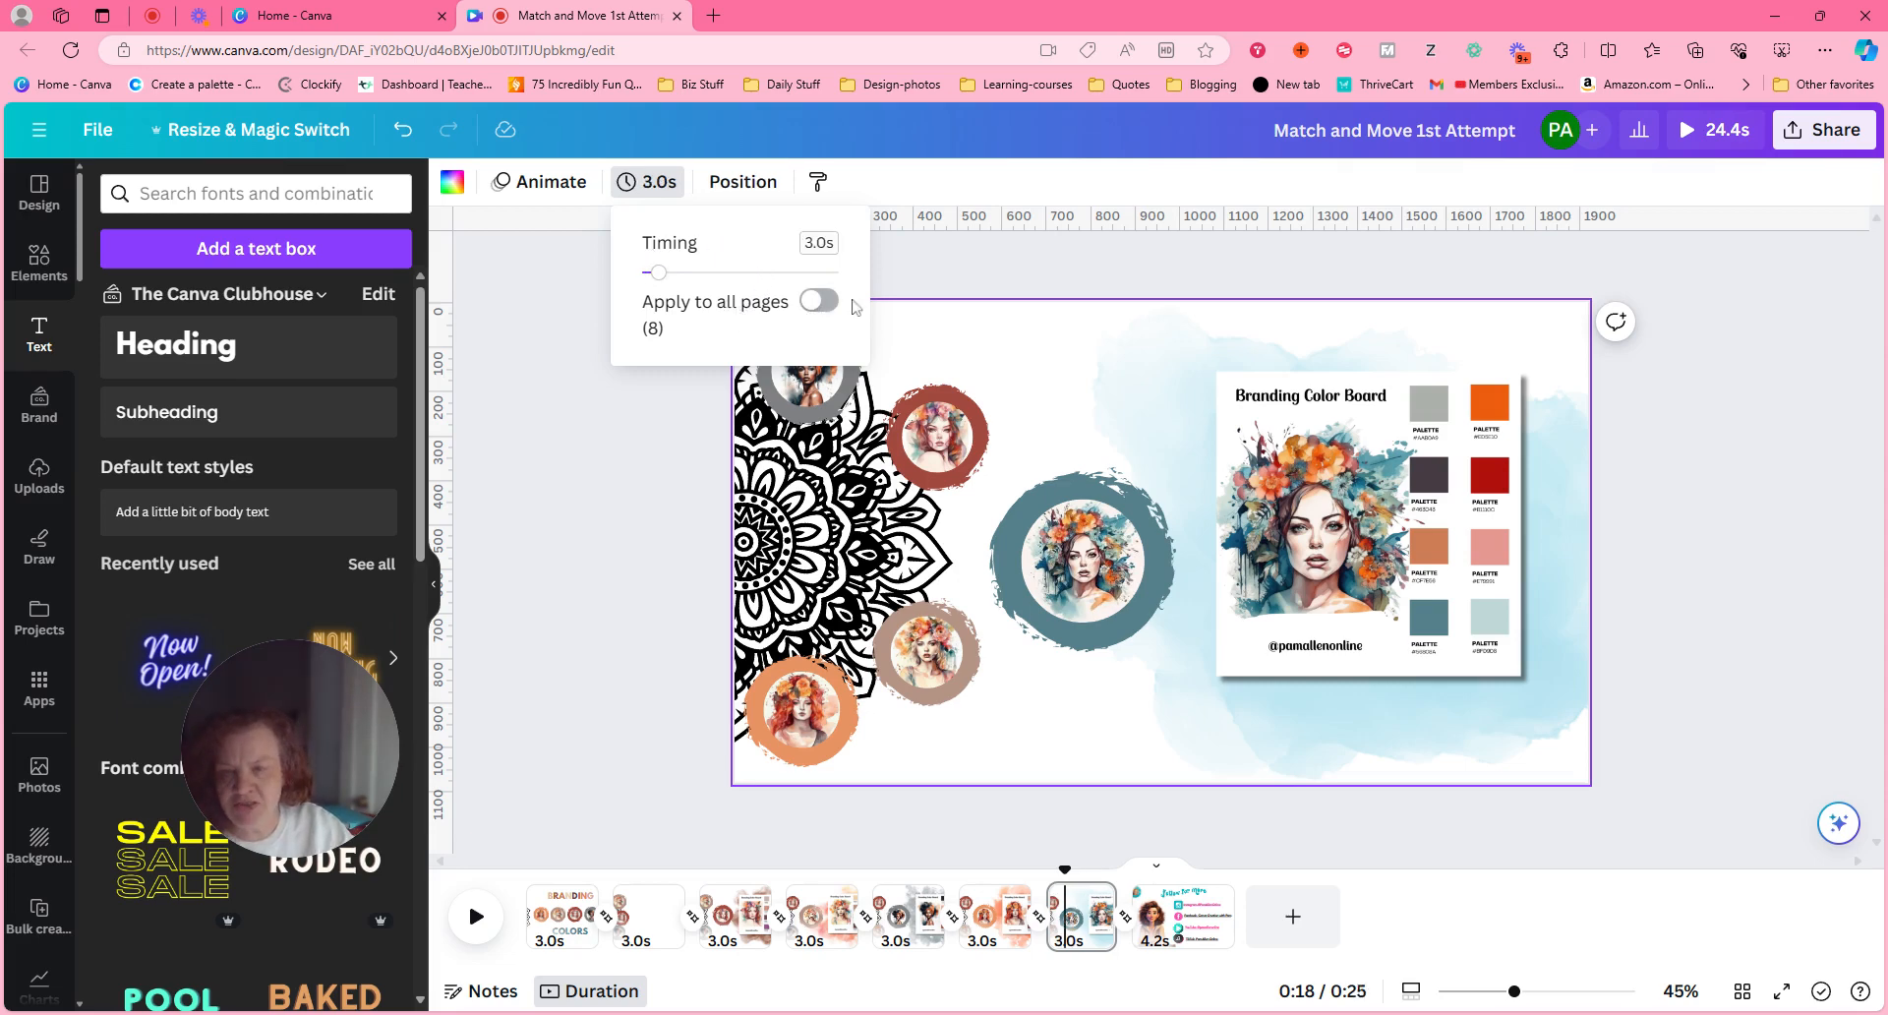
Step: Apply the 3.0-second page timing to all 8 pages of the video
click(817, 302)
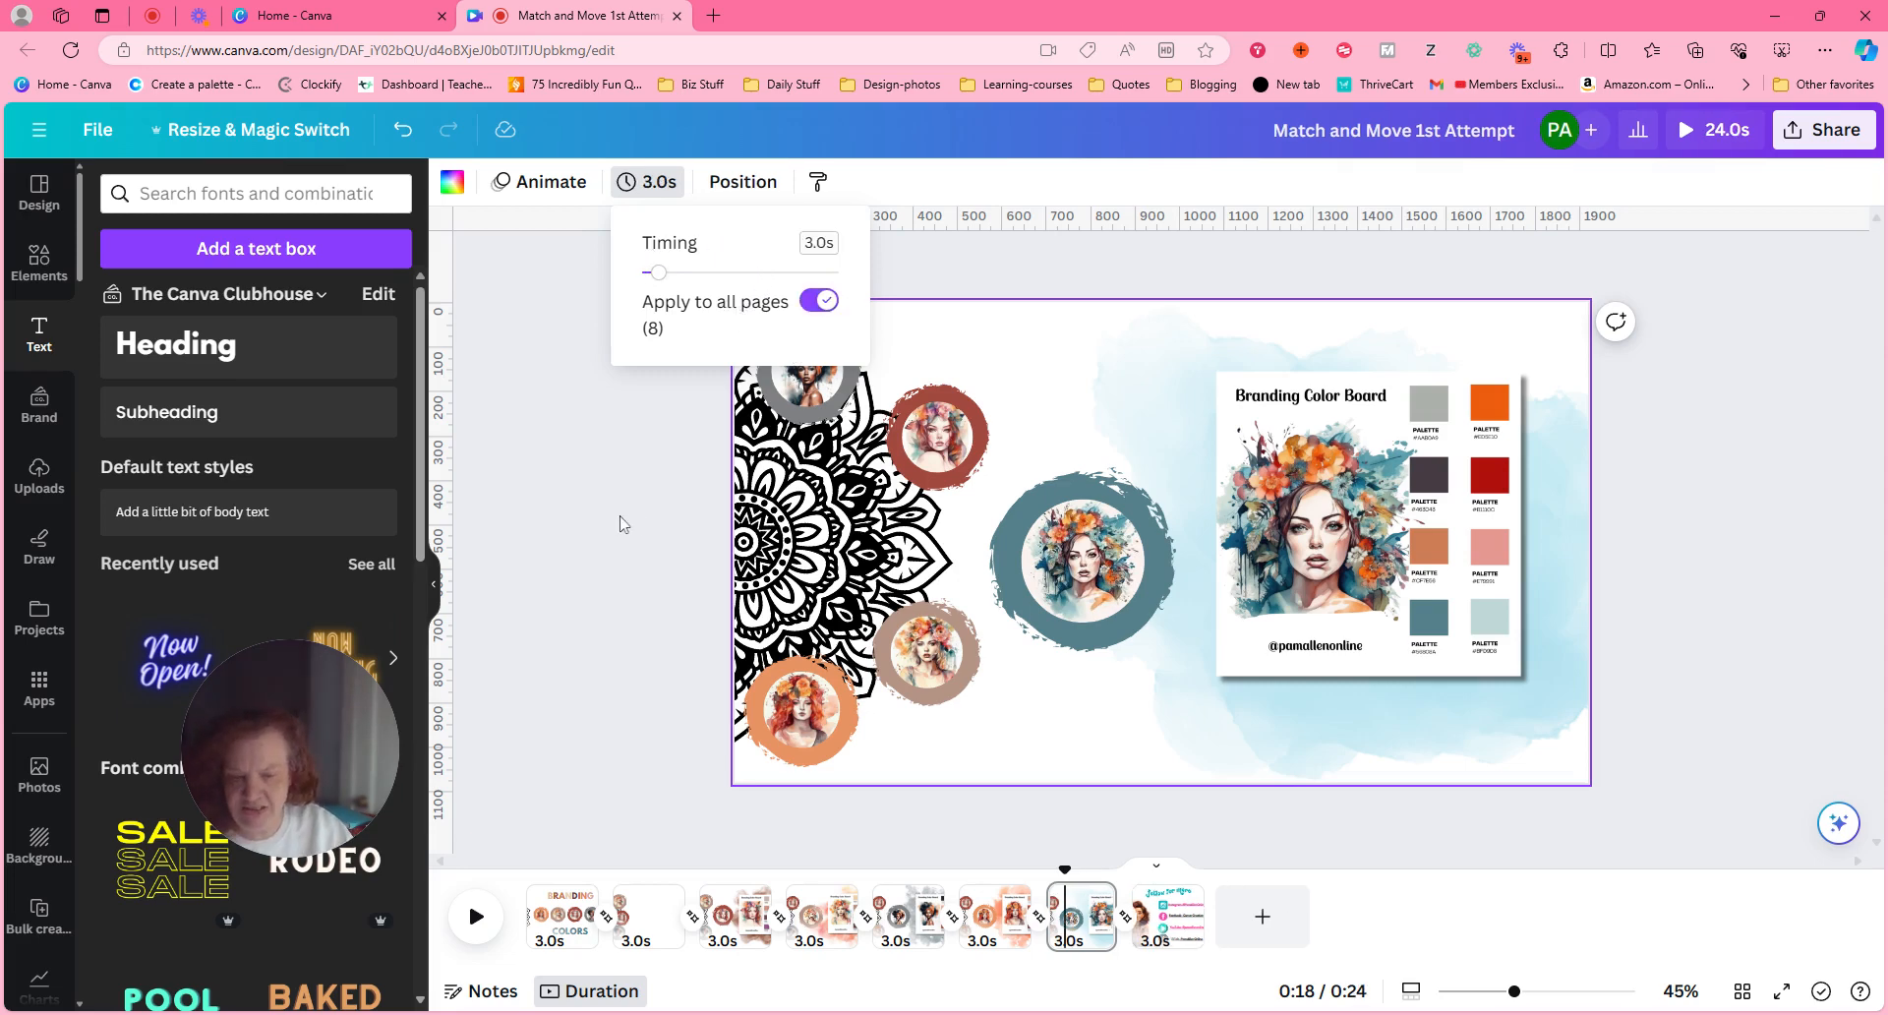
click(584, 677)
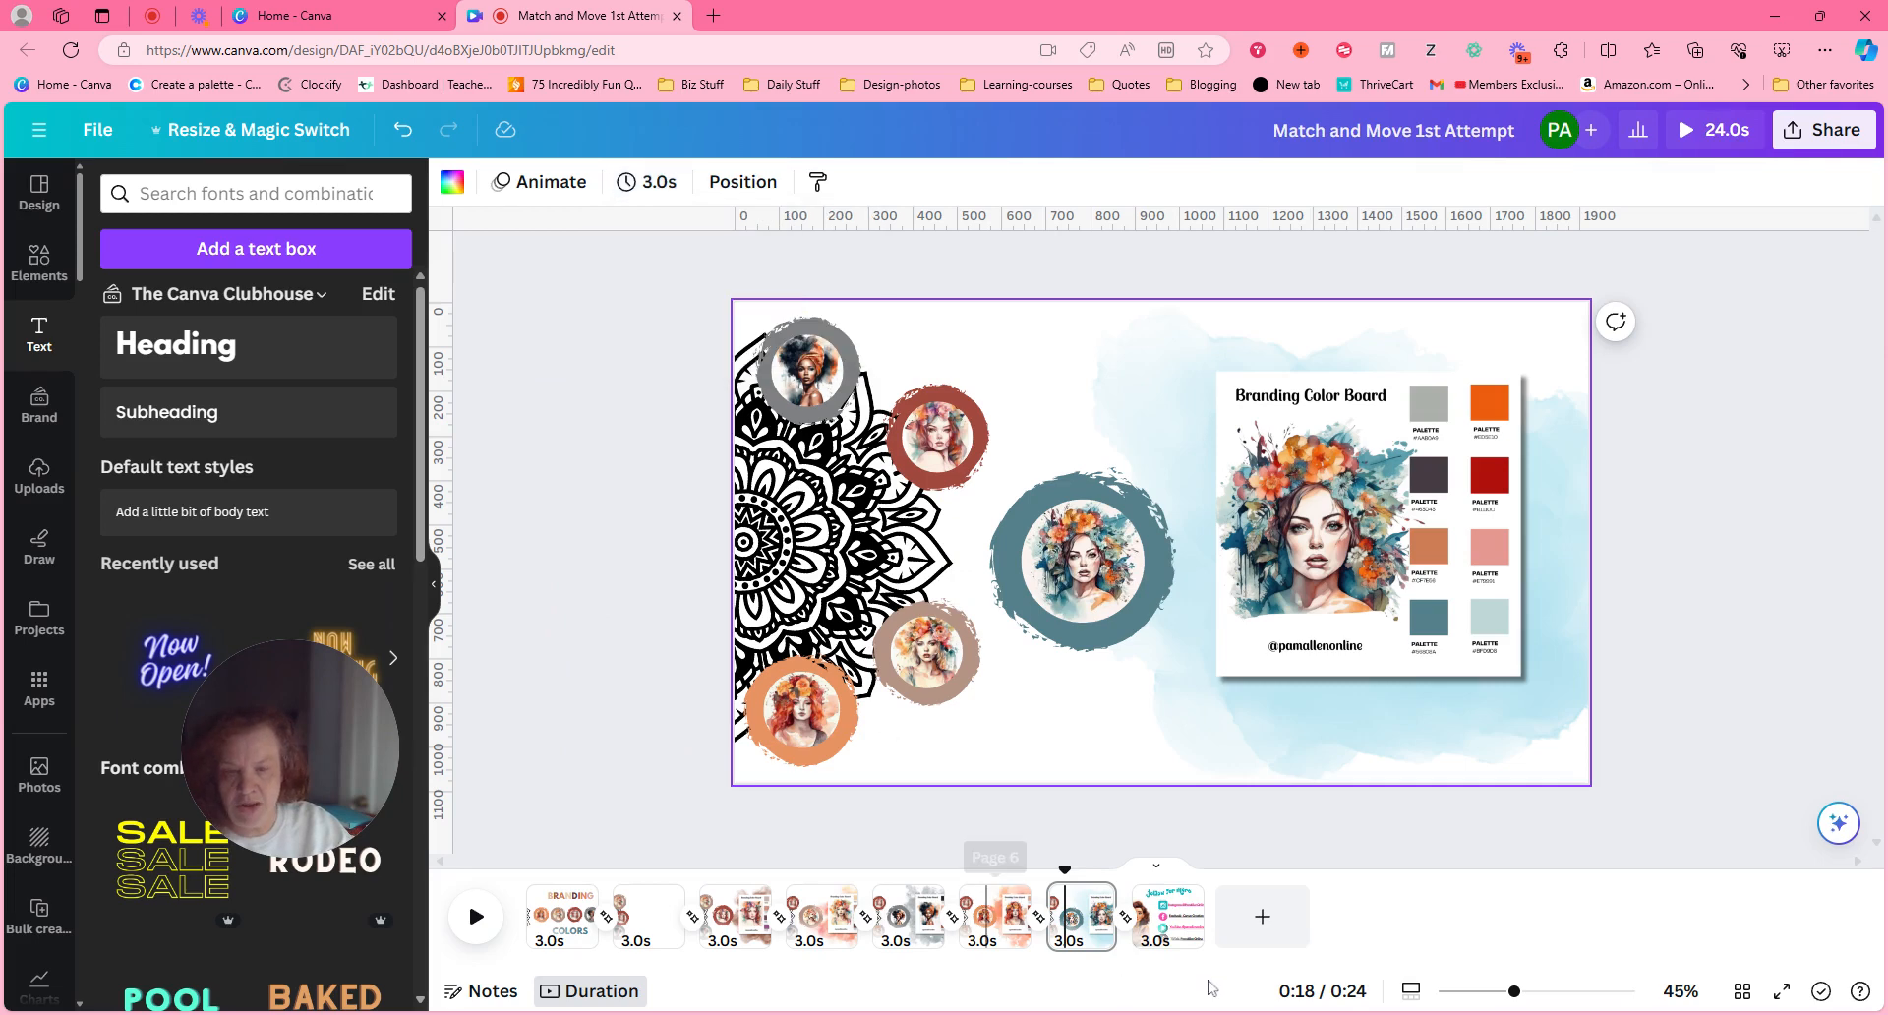
Step: Change the page animation of the final "Follow for more" page to the Sleek combination, animated on enter
click(1180, 924)
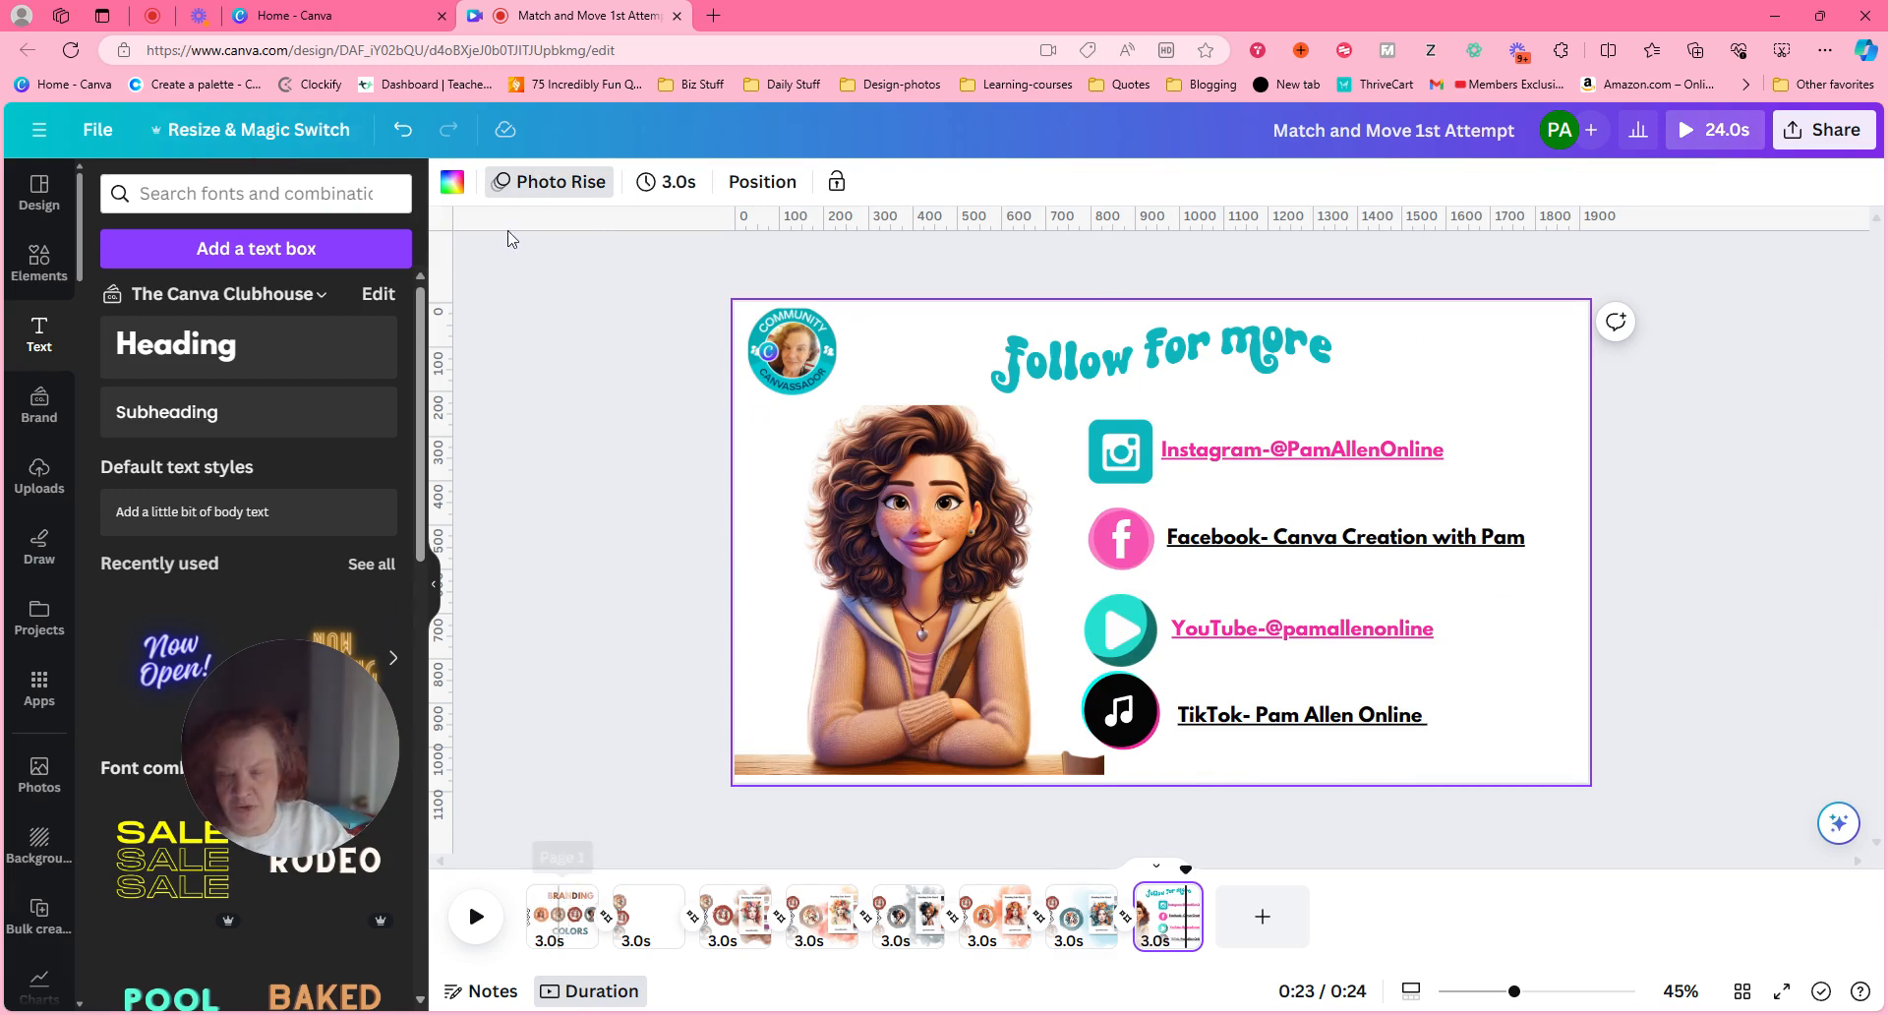
click(548, 181)
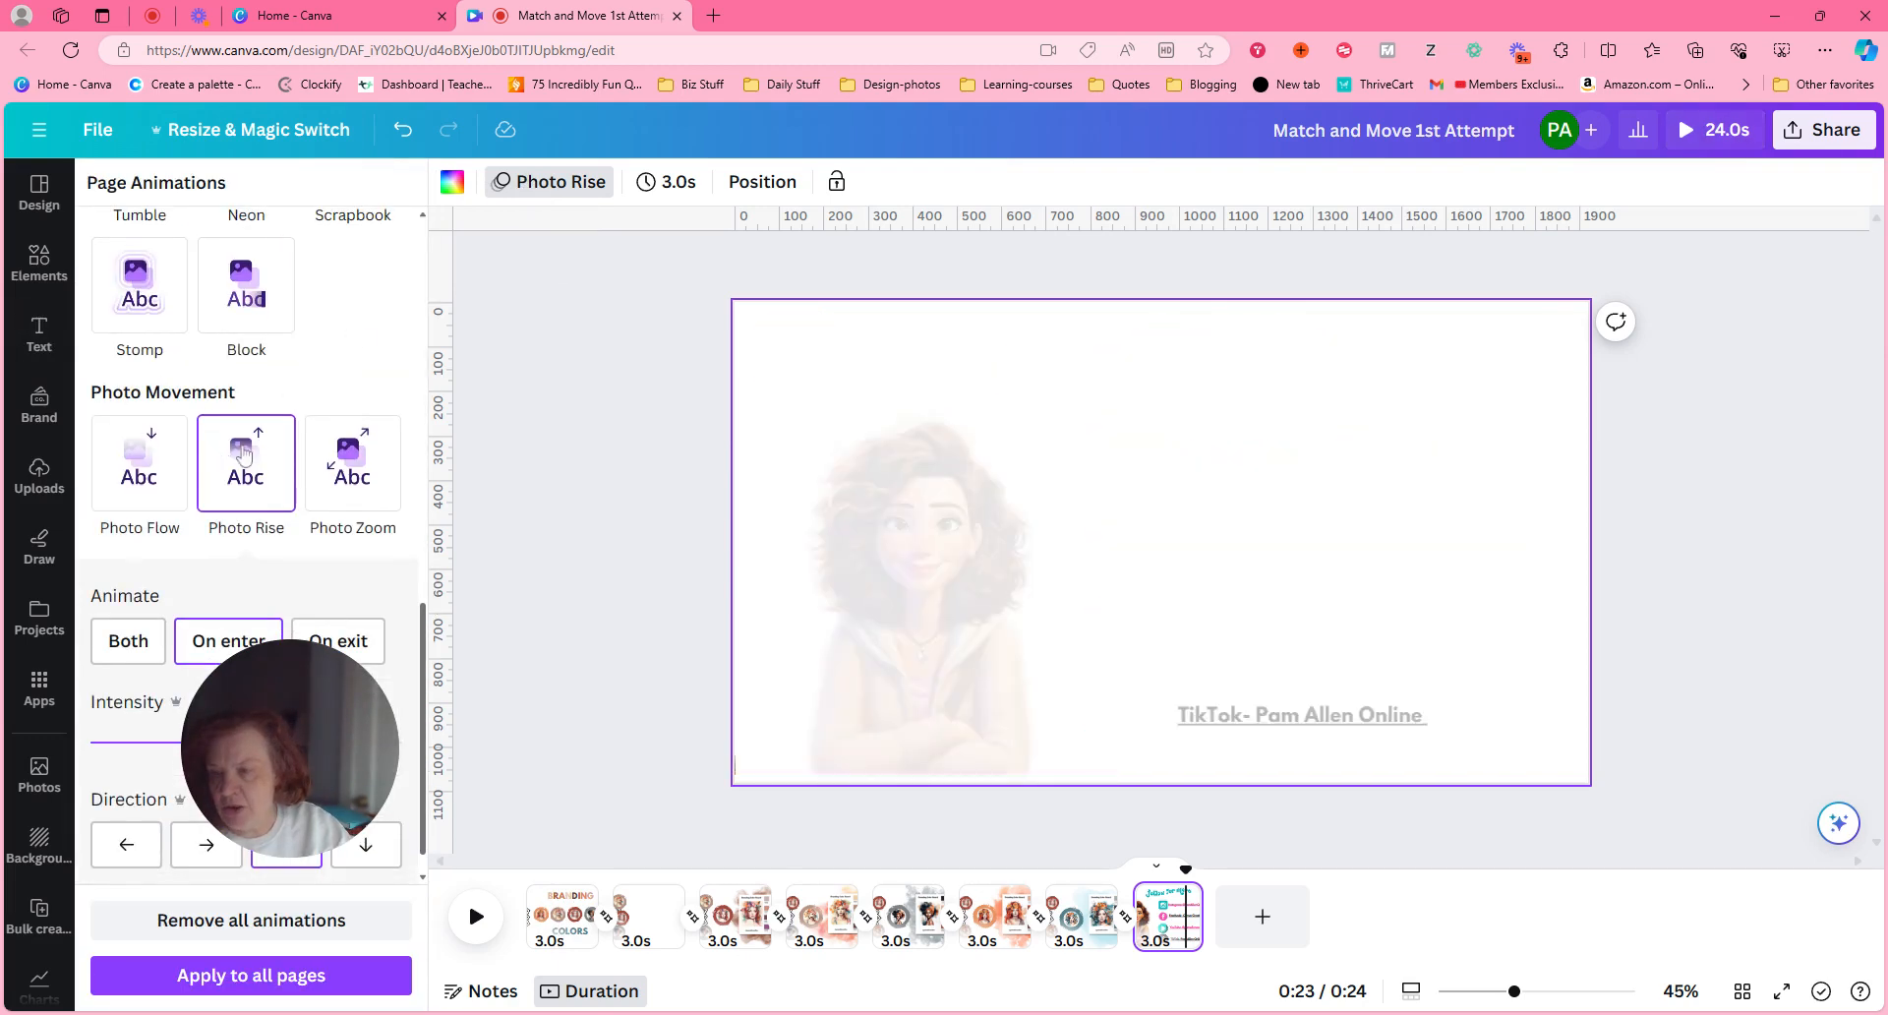
drag(421, 633, 412, 226)
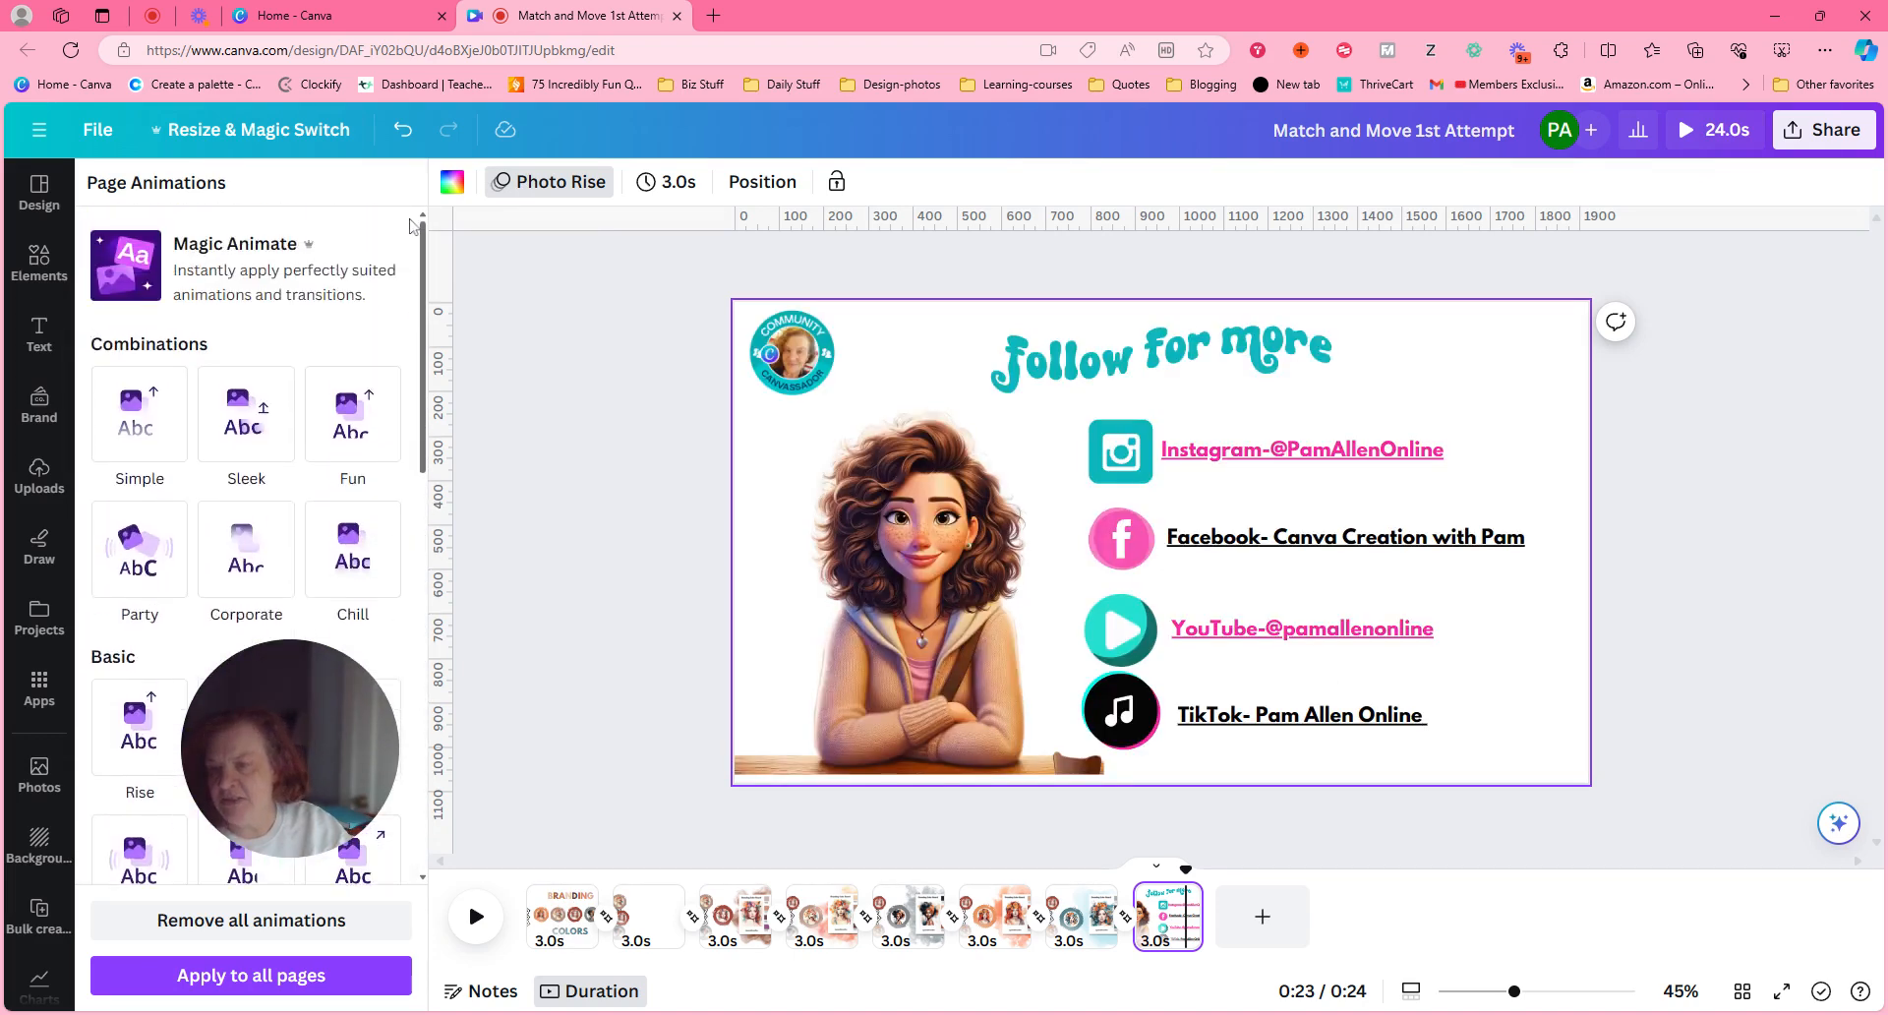
click(238, 440)
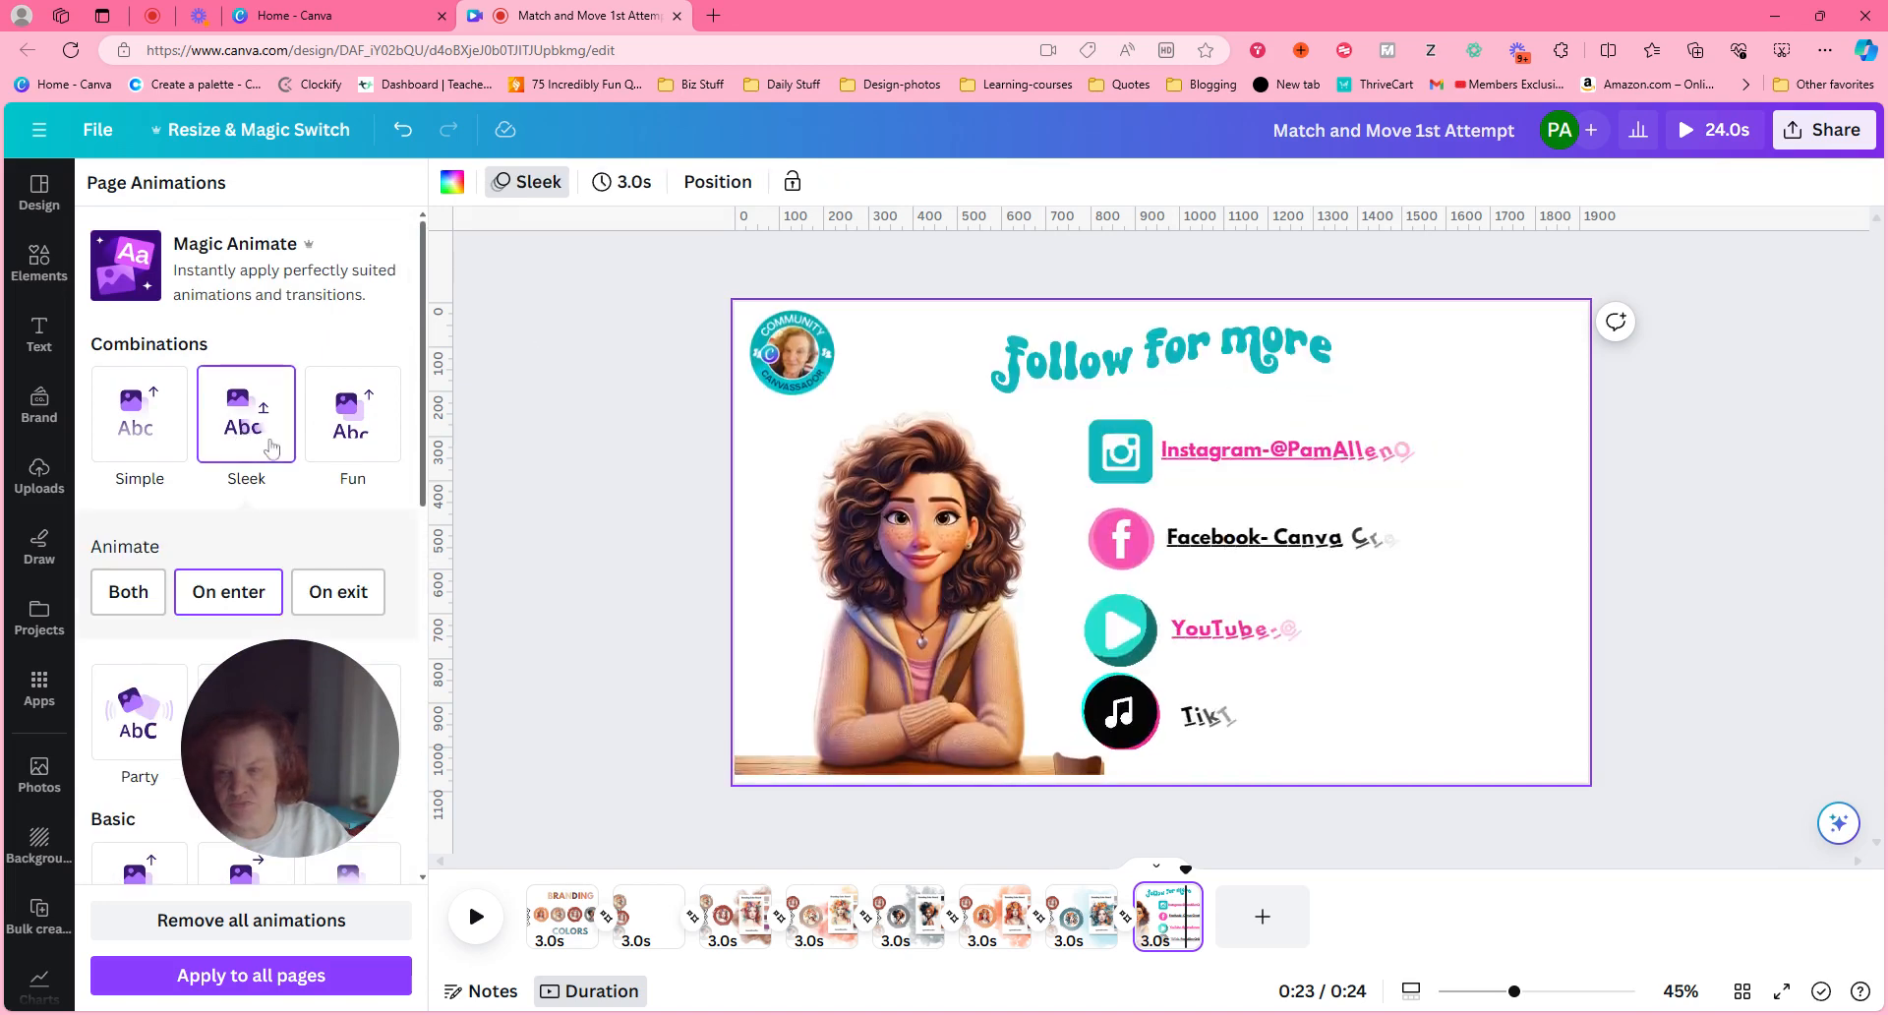
click(529, 587)
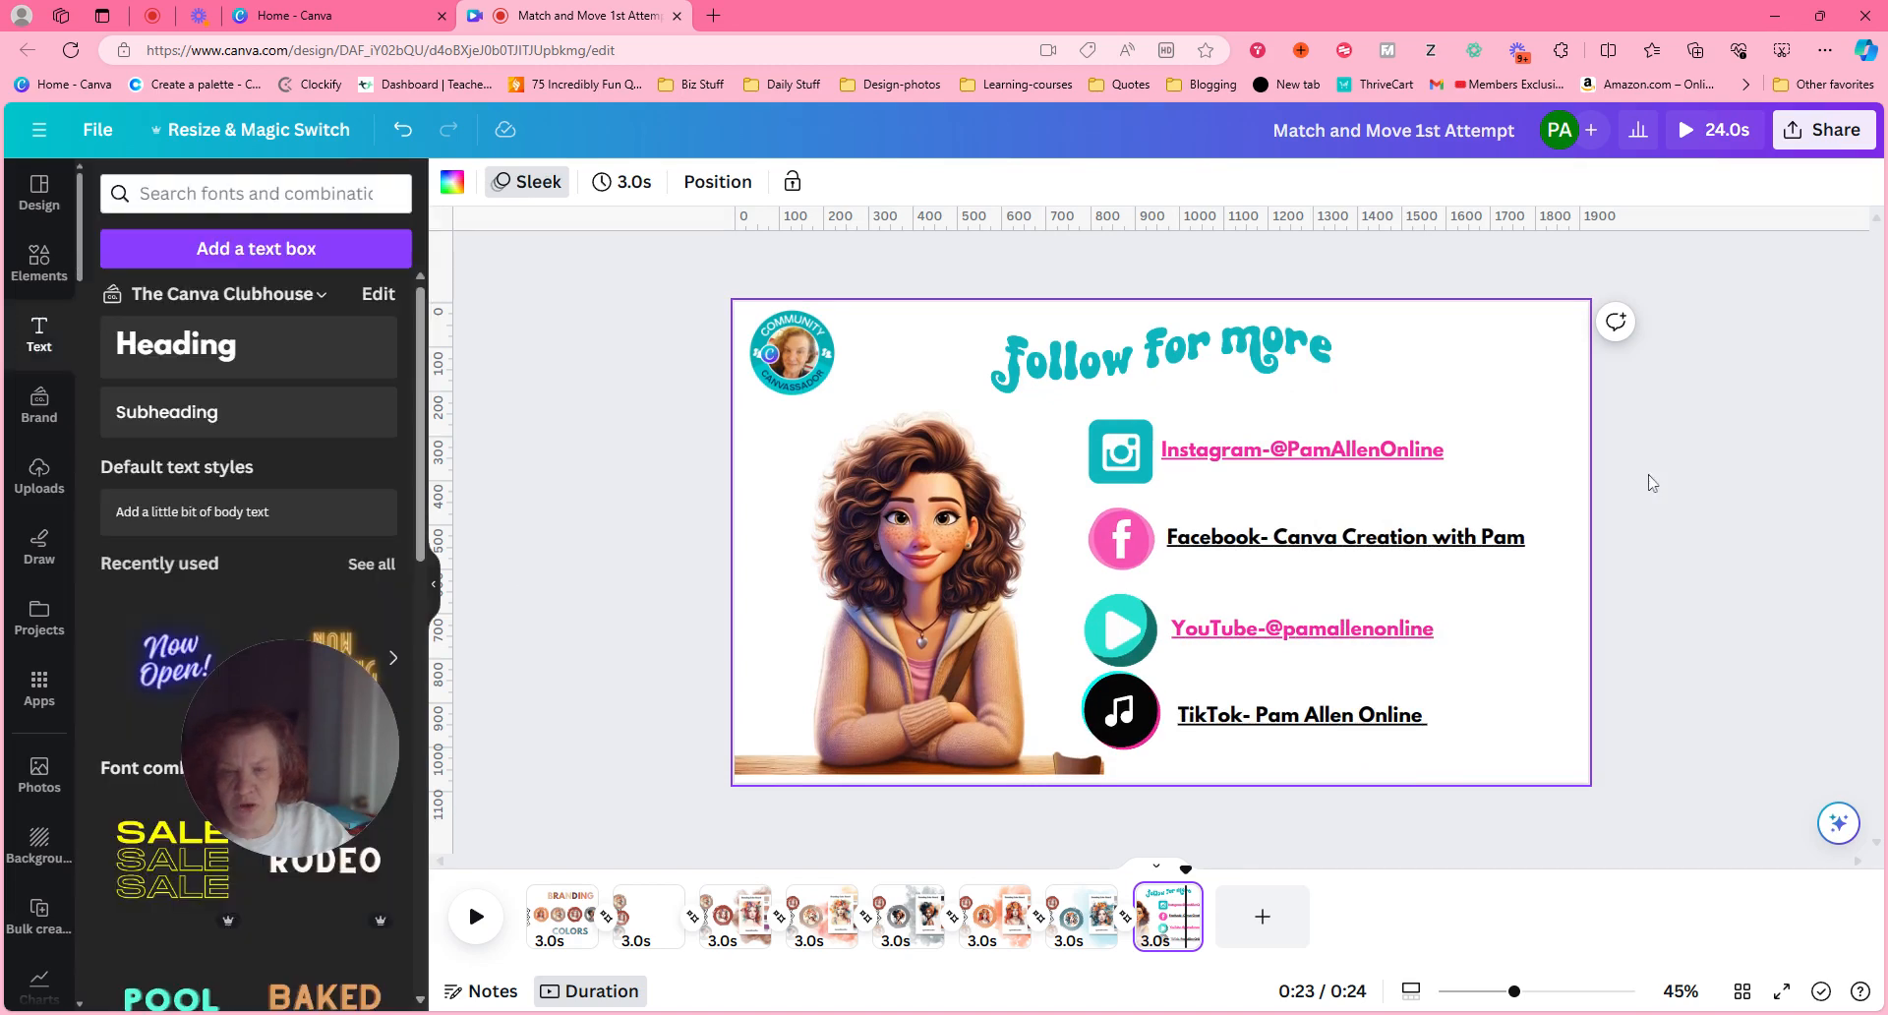
Step: Return to the Branding Colors title page and play the video preview from the beginning
click(536, 932)
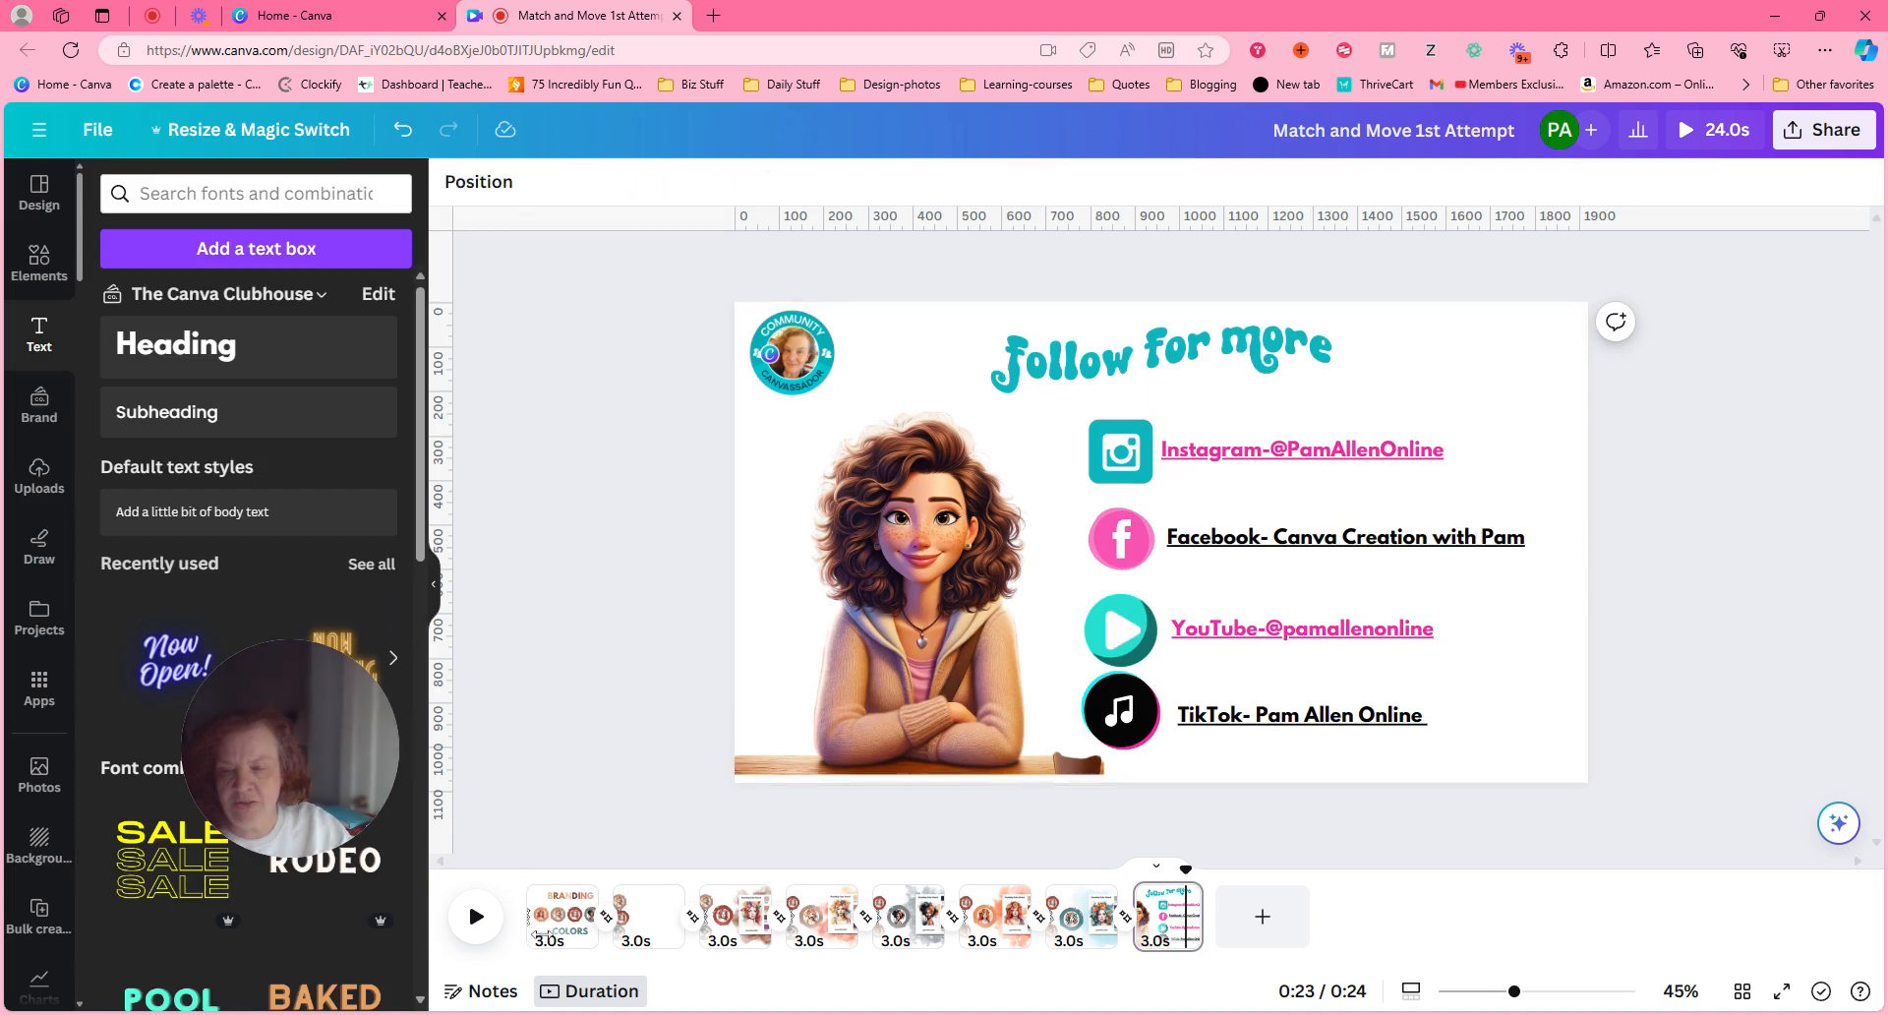
drag(536, 932, 504, 925)
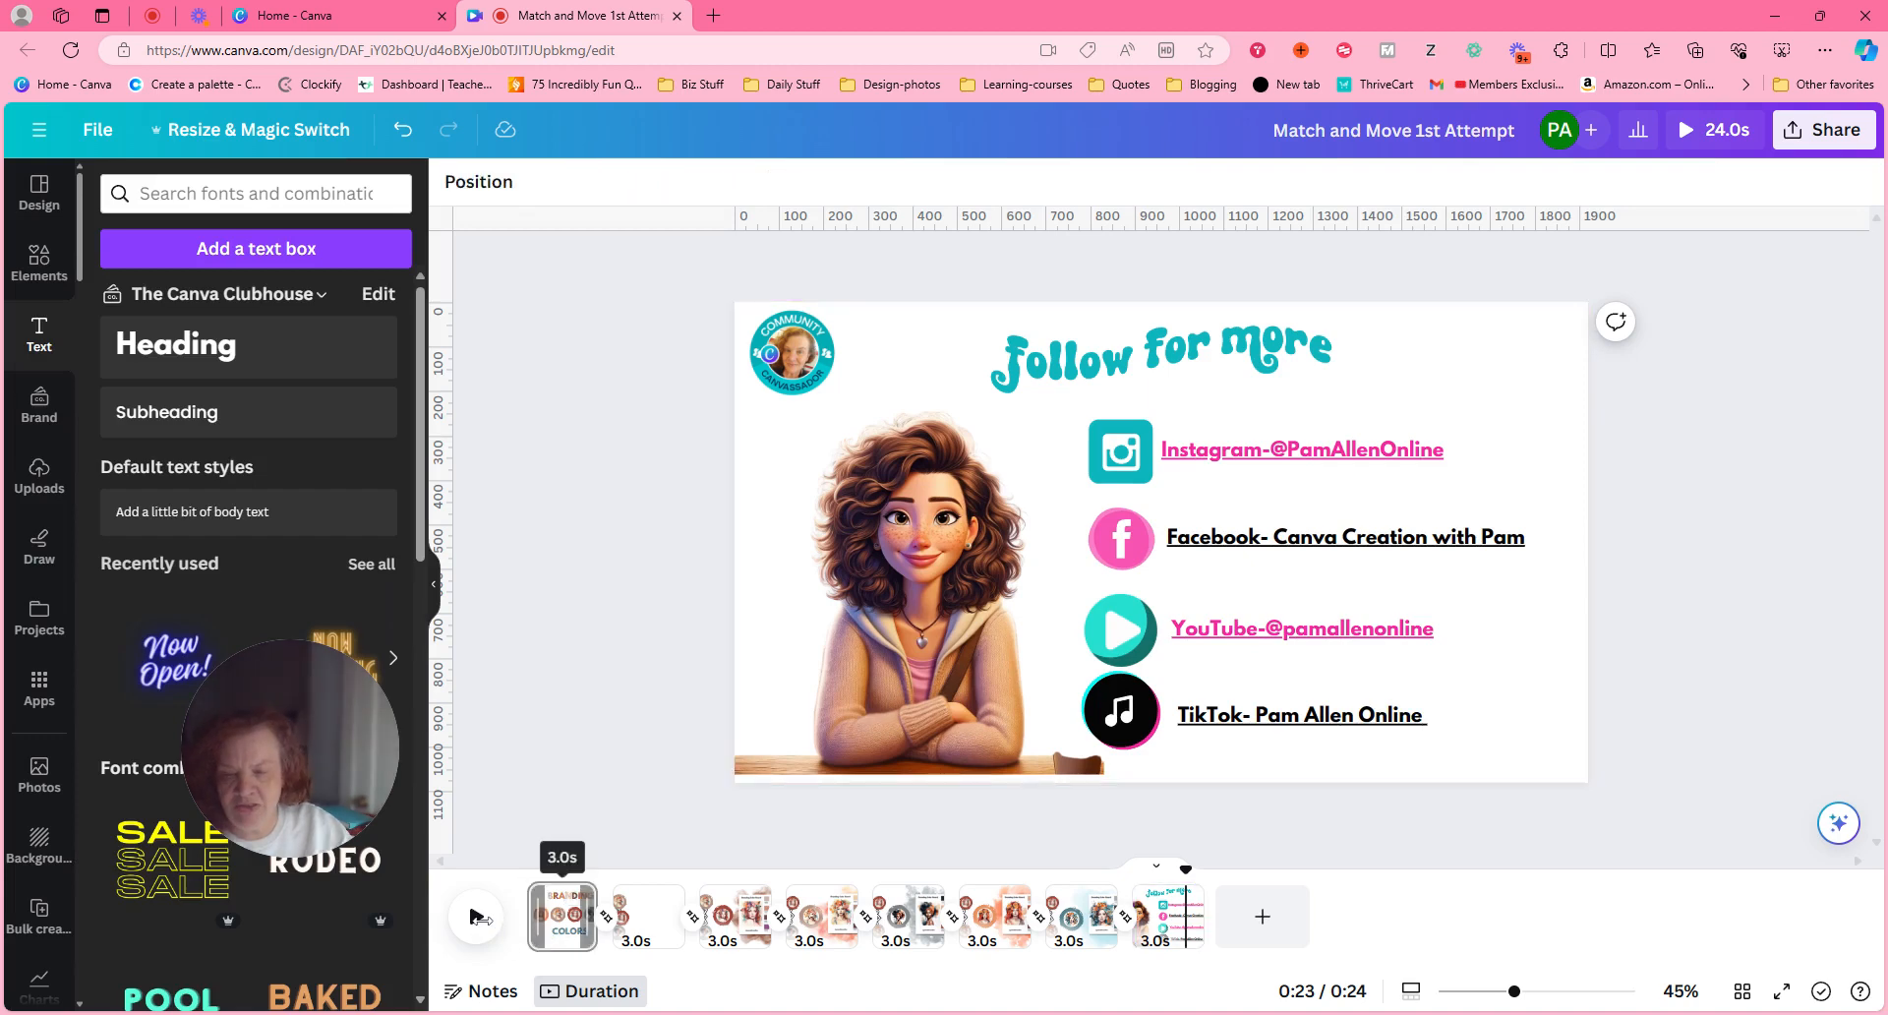
click(522, 937)
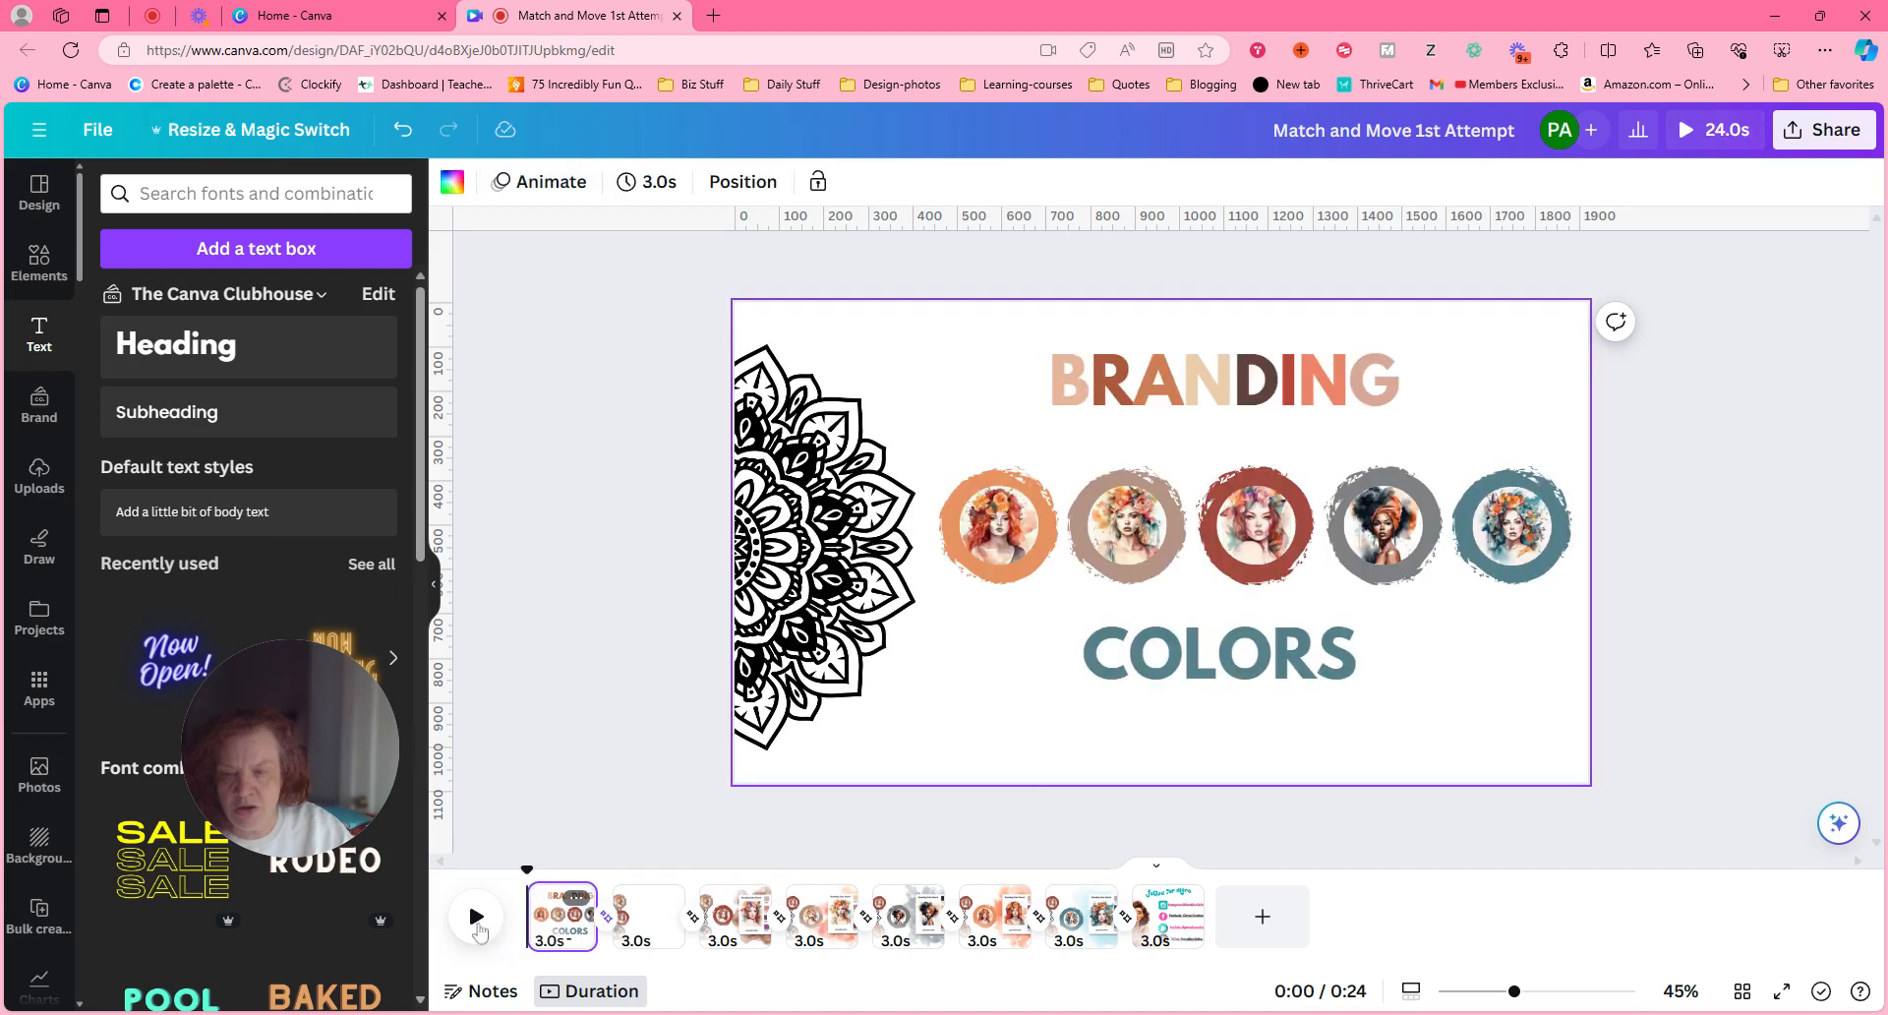
click(479, 928)
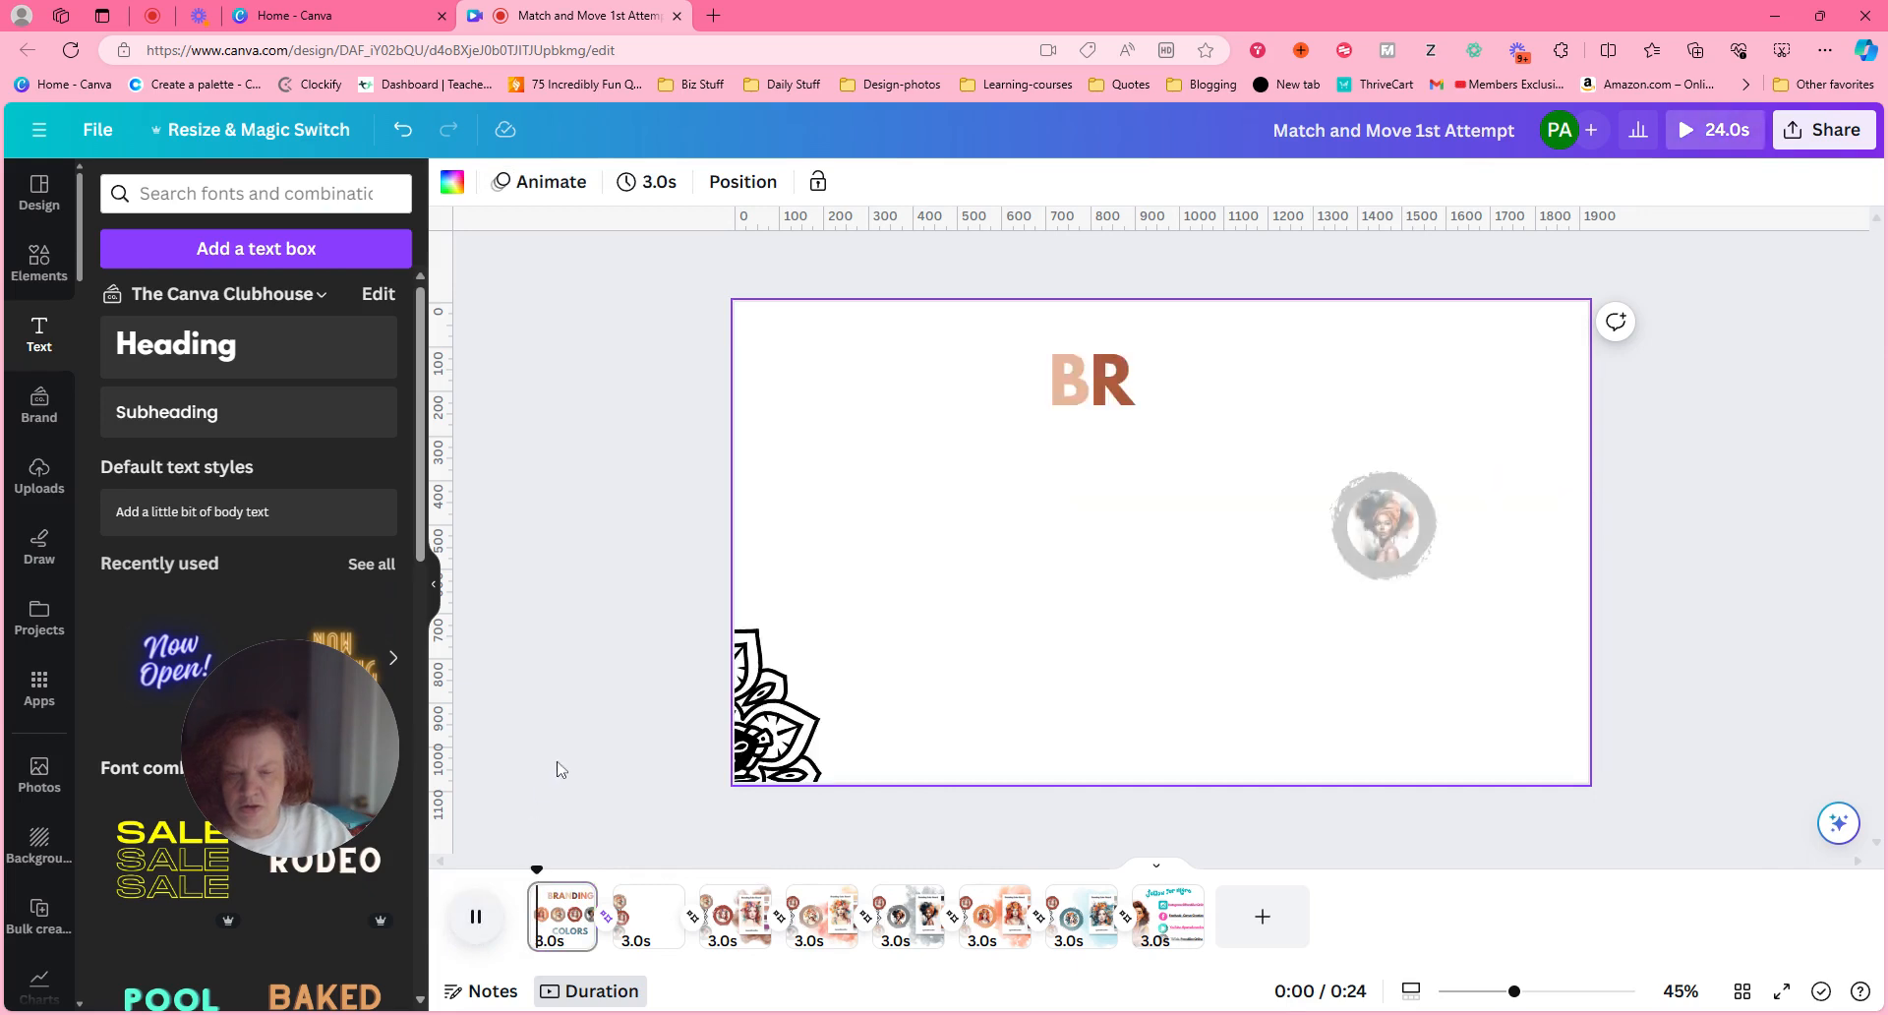